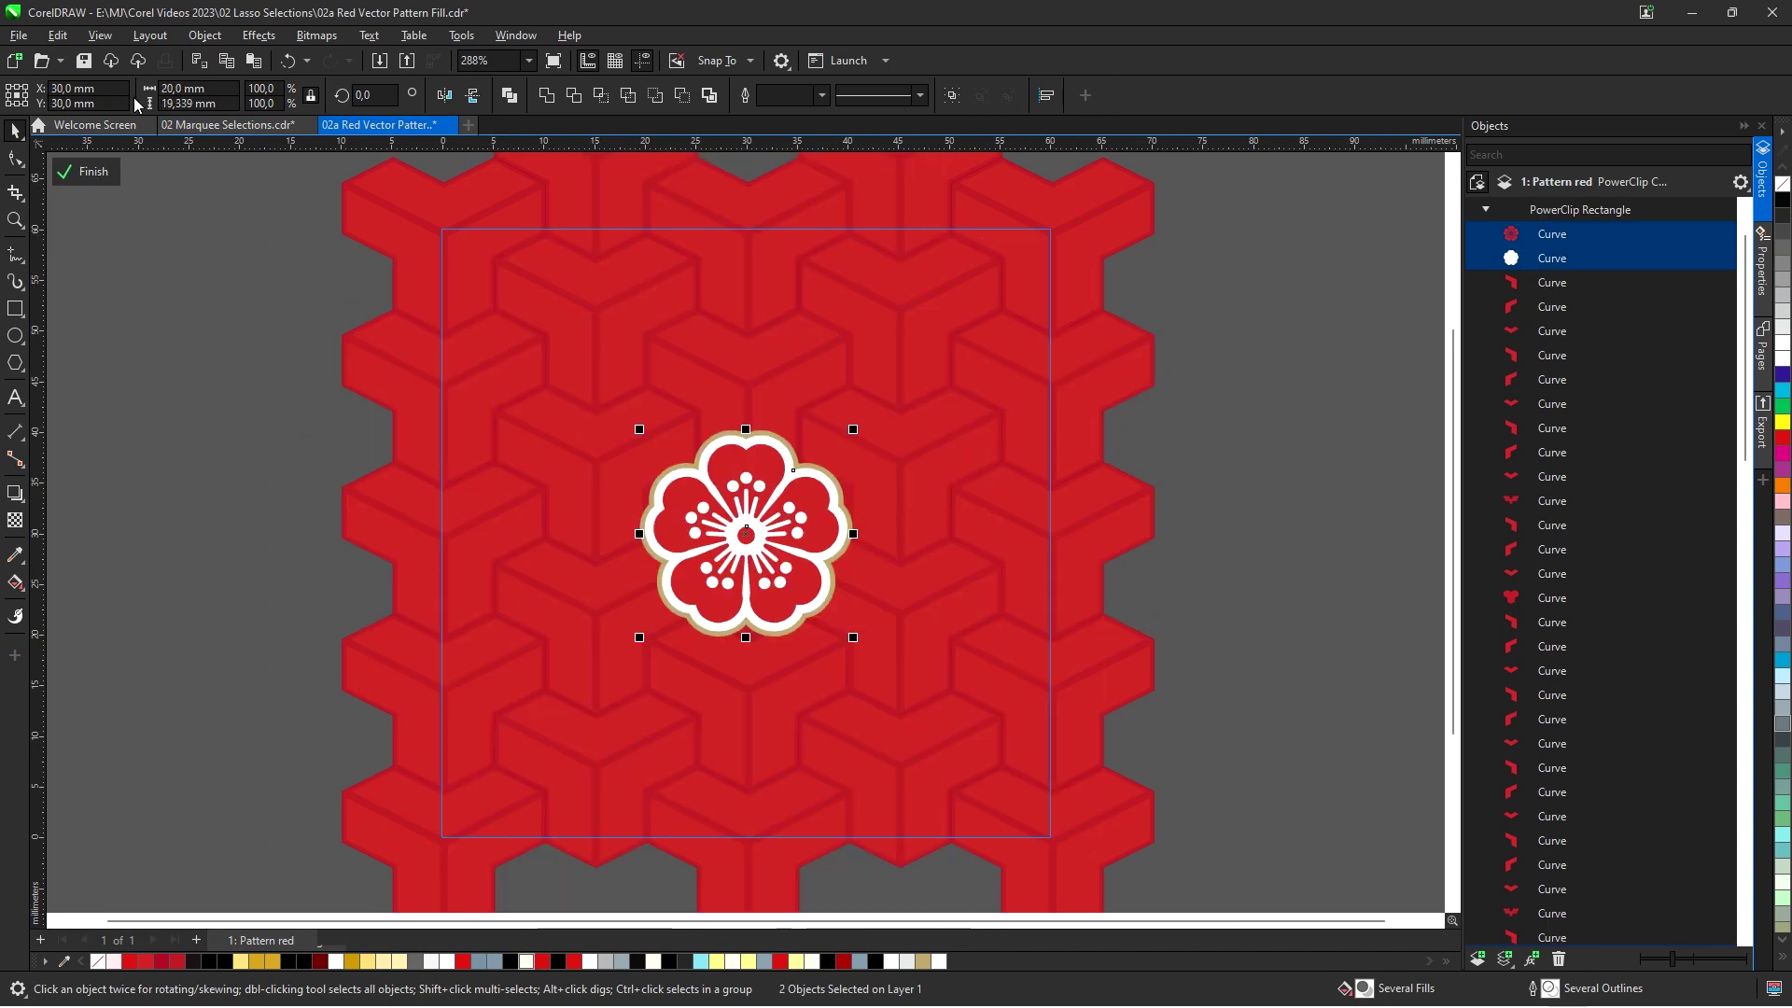
# Switch to the 02 Marquee Selections document and marquee-select the flower emblem's two objects
pyautogui.click(217, 125)
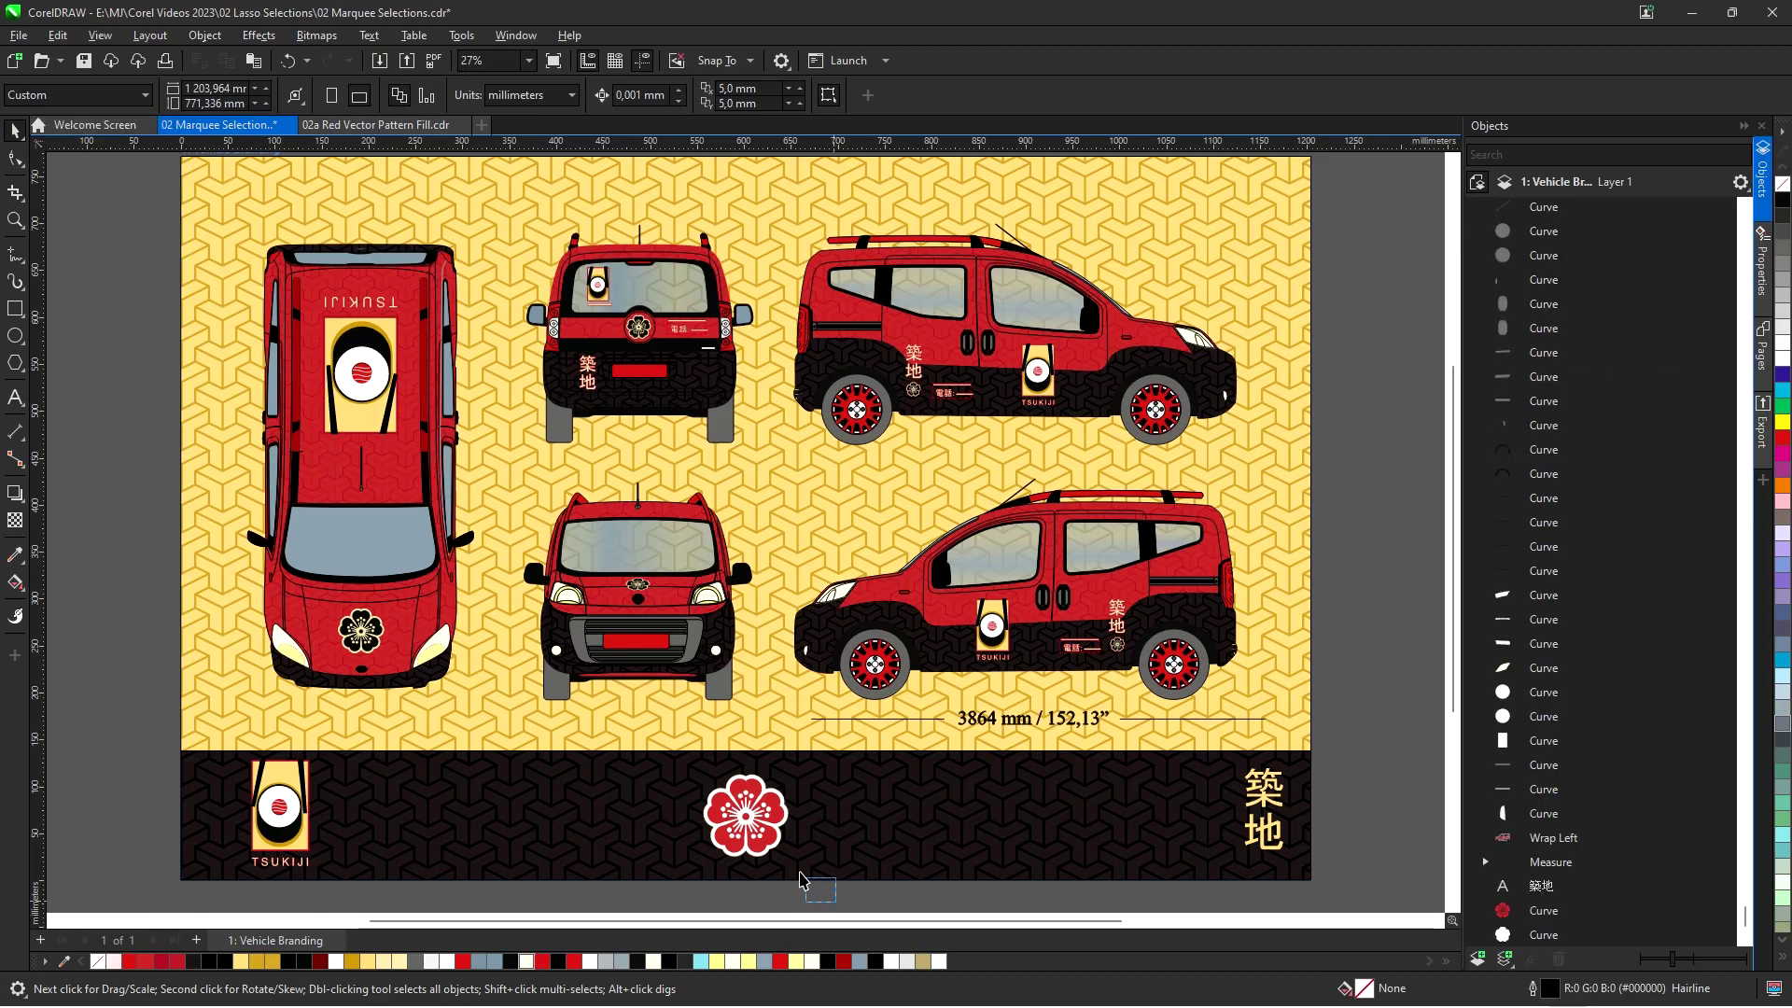
pyautogui.moveTo(837, 904); pyautogui.dragTo(654, 772)
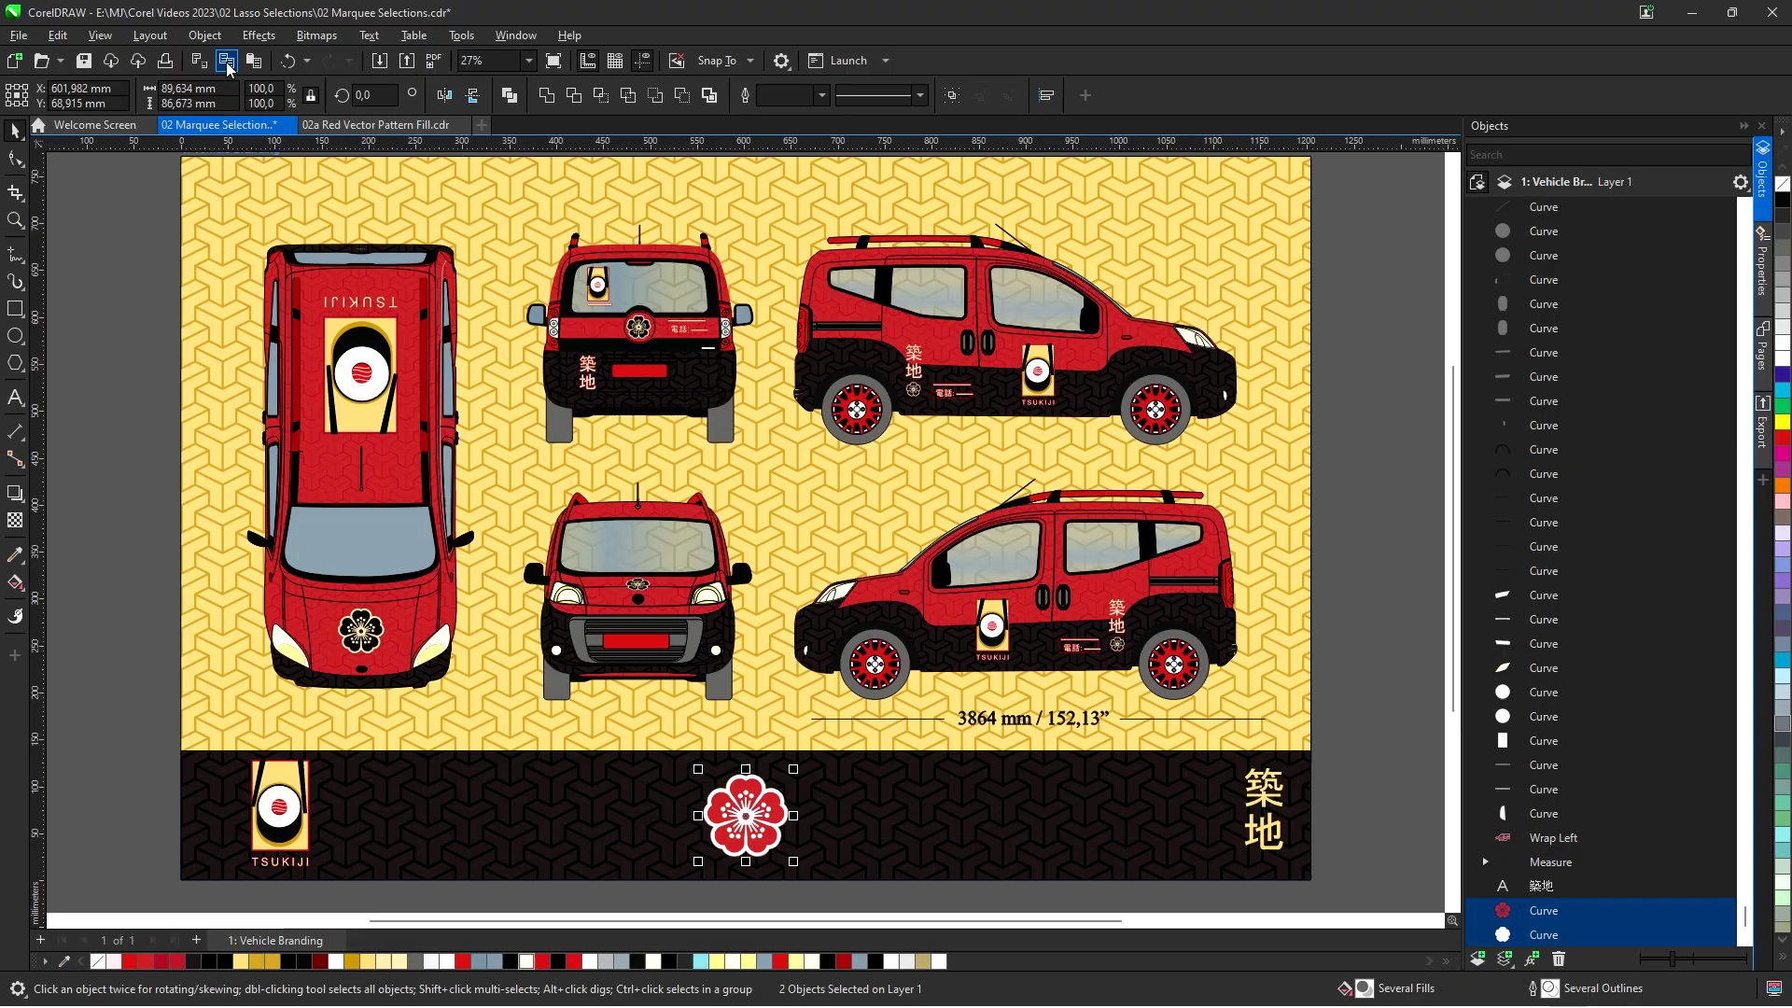
# Search the Objects docker for 'wrap' and select Wrap Back, Front, Top, Right and Left
pyautogui.click(59, 60)
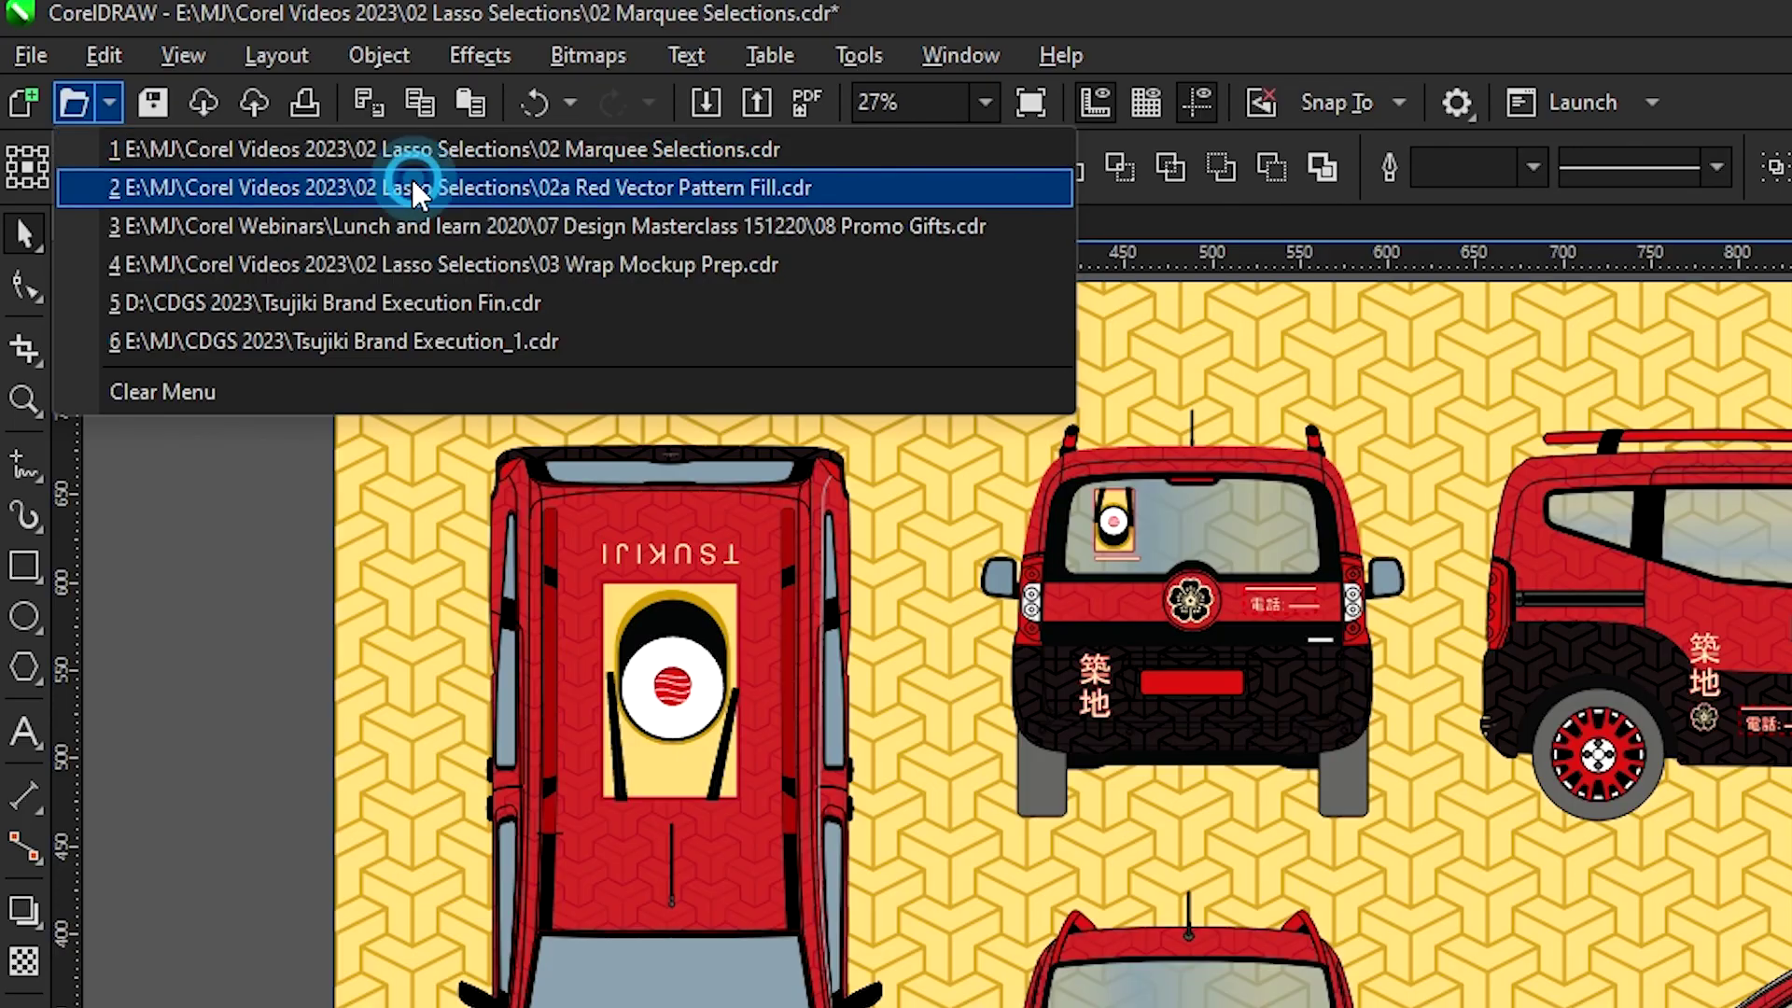
pyautogui.click(421, 182)
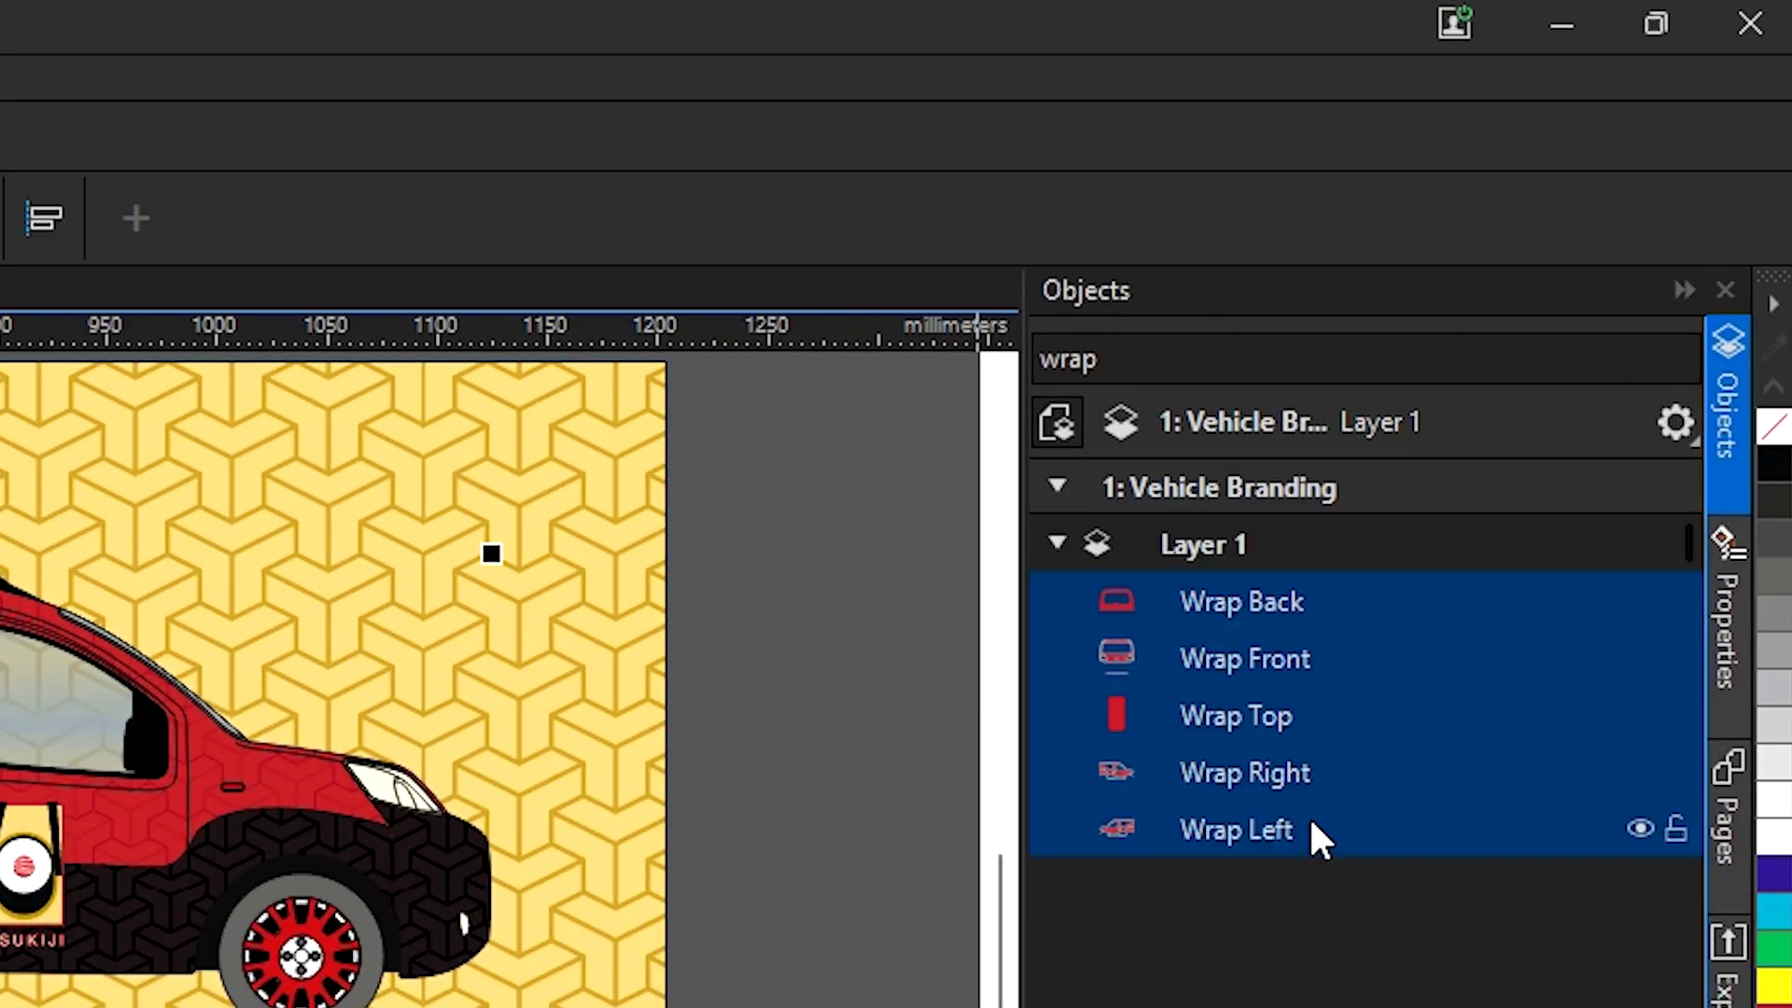
# Give the wraps a vector pattern fill imported from the '02a Red Vector Pattern Fill' file
pyautogui.hotkey('ctrl', 'alt', 'p')
pyautogui.click(1455, 682)
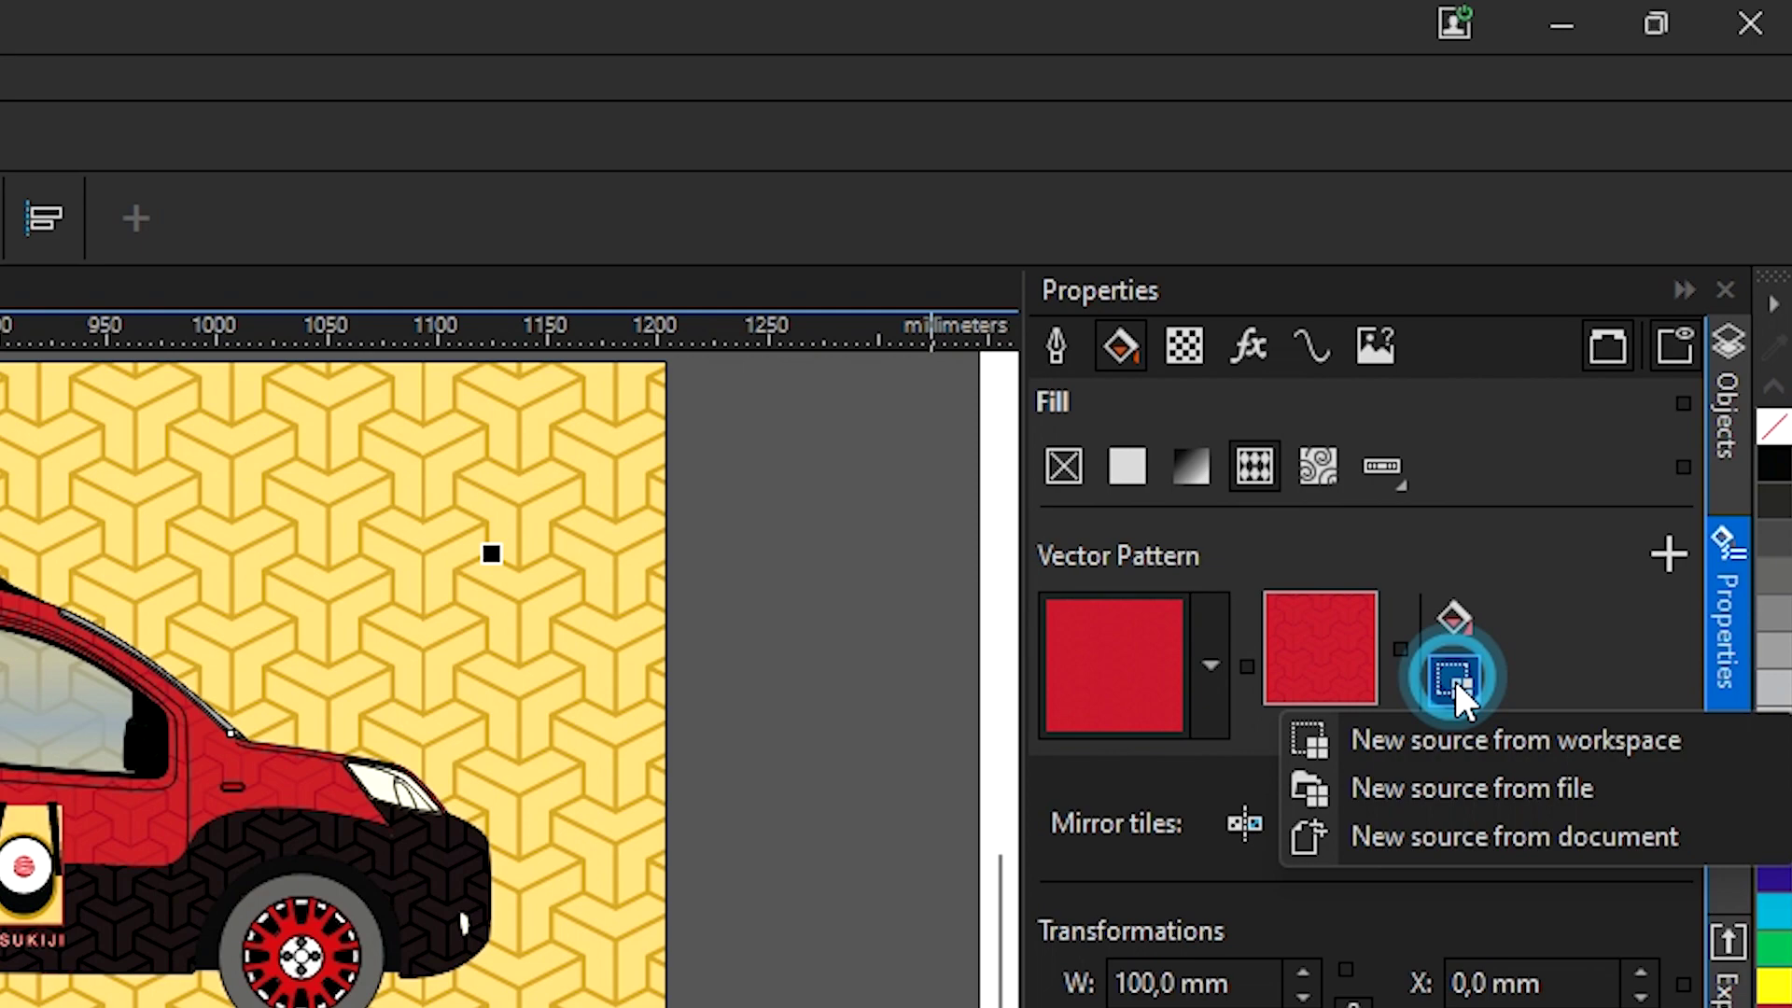
pyautogui.click(1470, 789)
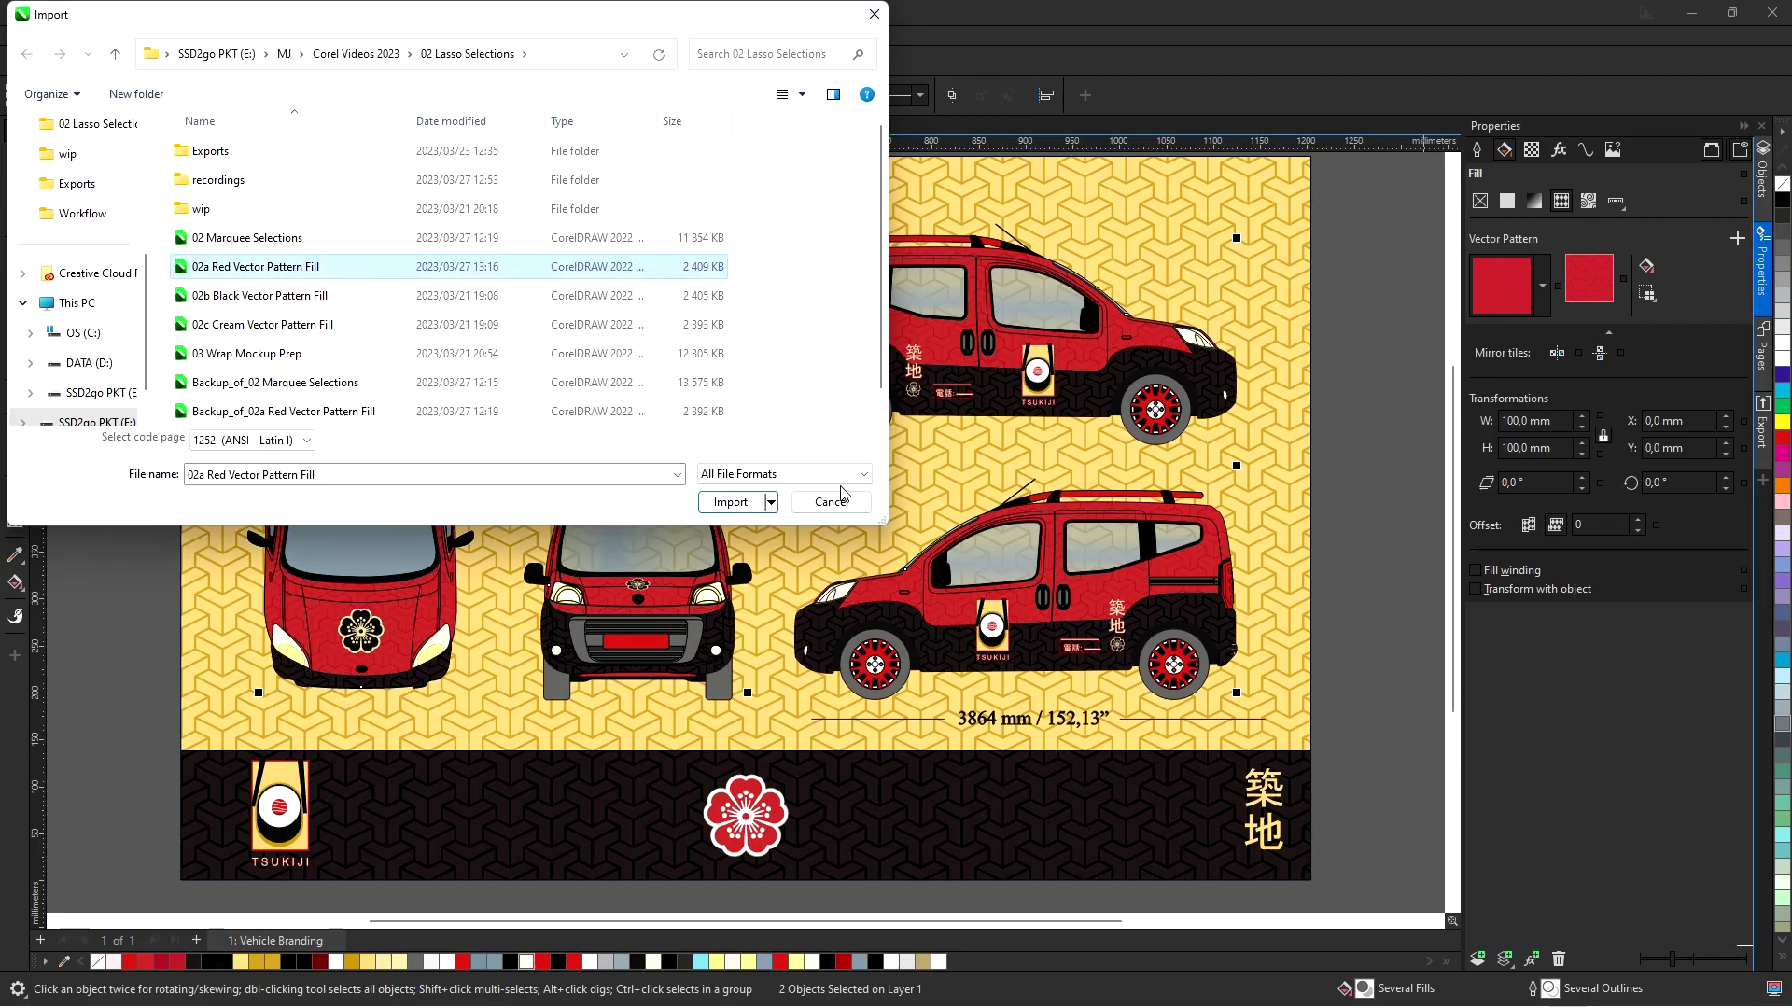
pyautogui.click(731, 502)
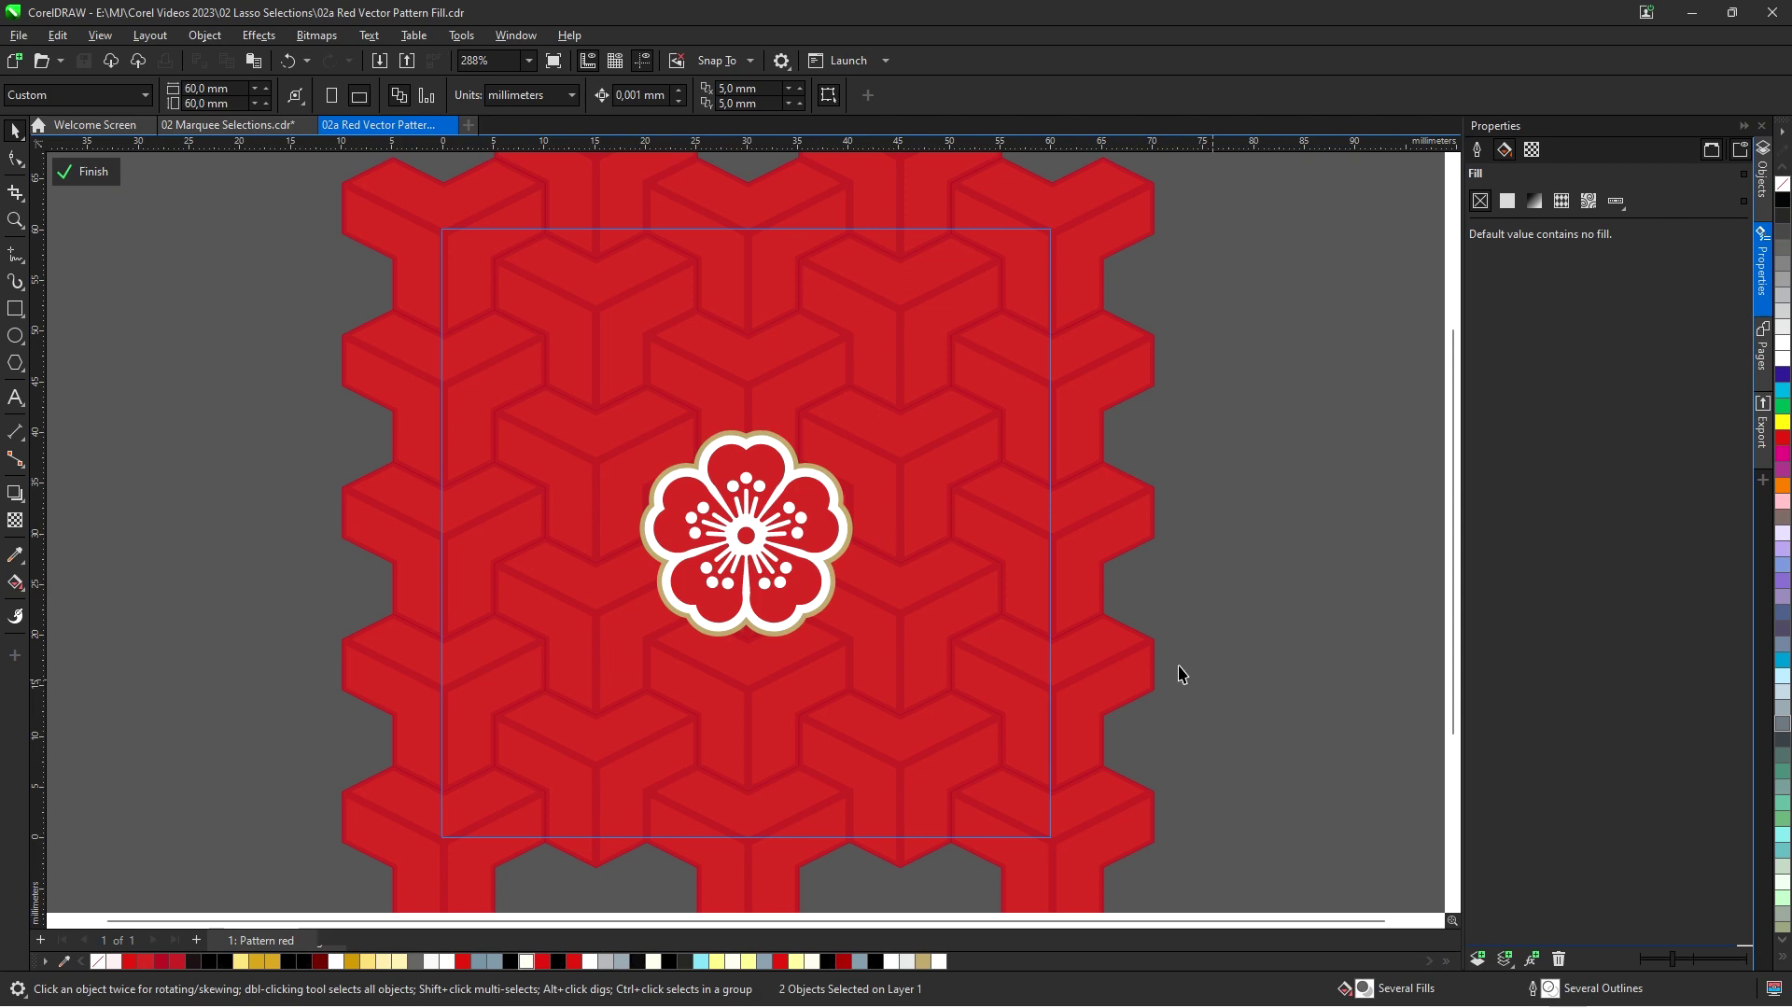
pyautogui.click(876, 518)
pyautogui.click(922, 571)
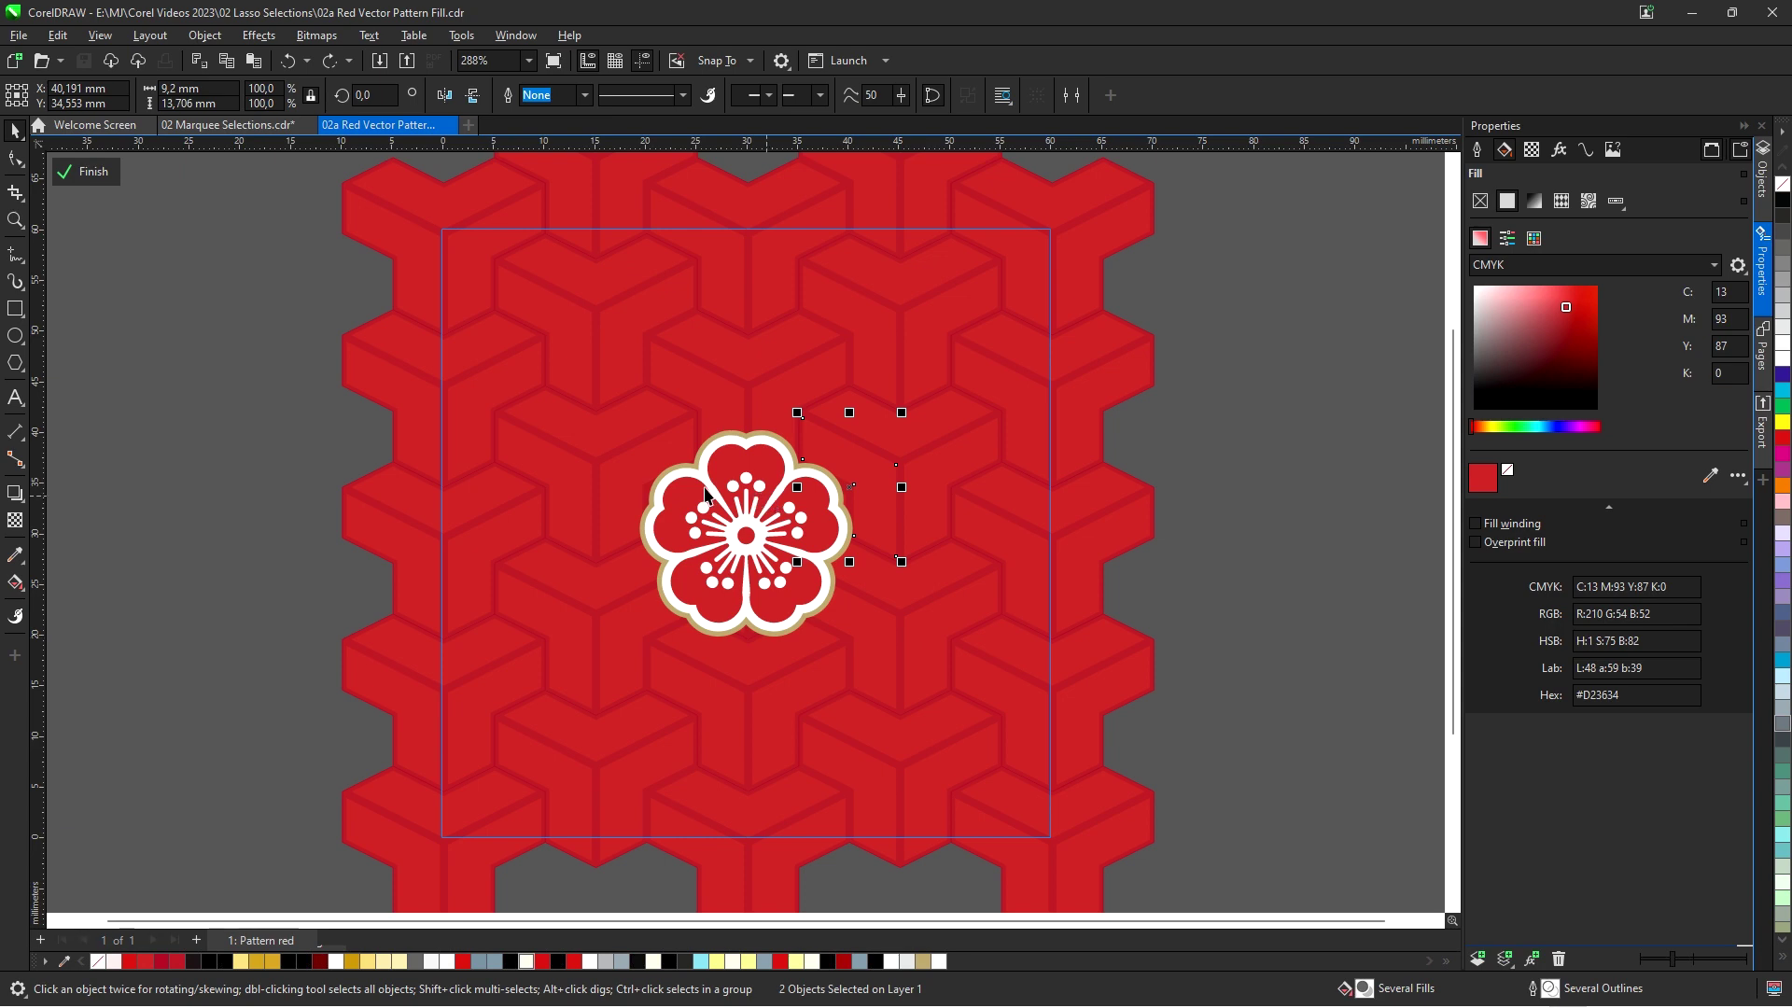
# Switch the display to Wireframe and clear the selection
pyautogui.click(100, 35)
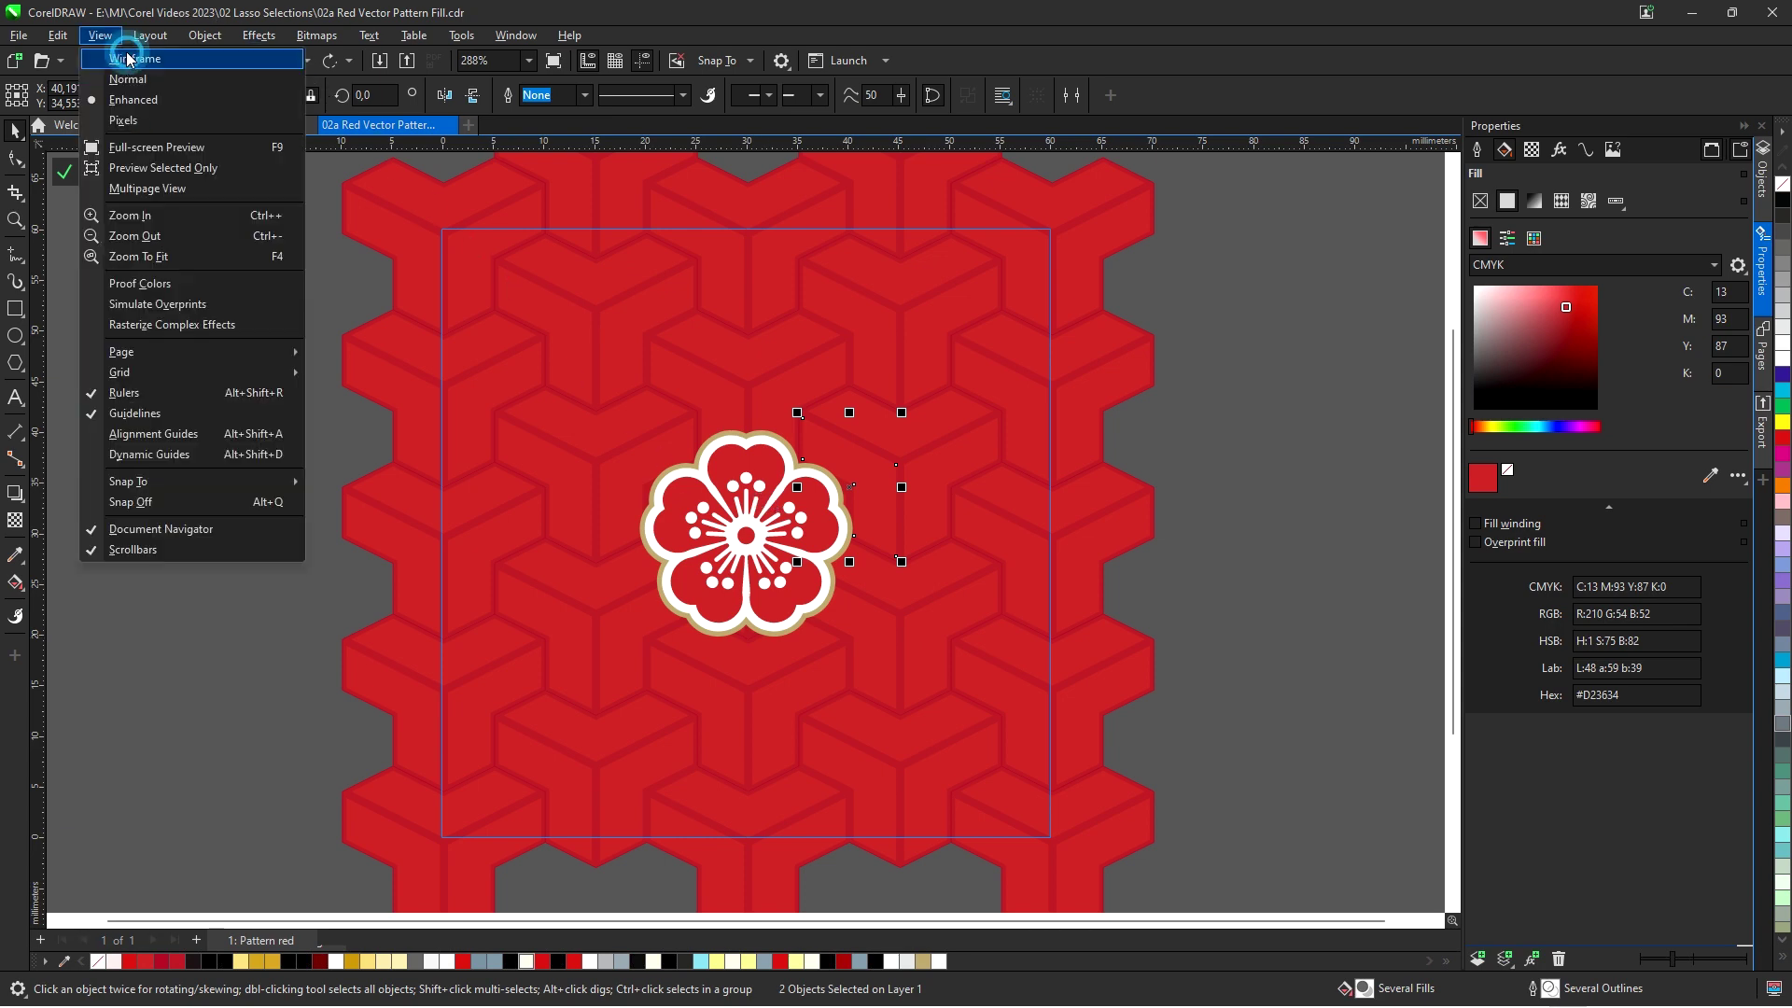
pyautogui.click(133, 63)
pyautogui.press('Escape')
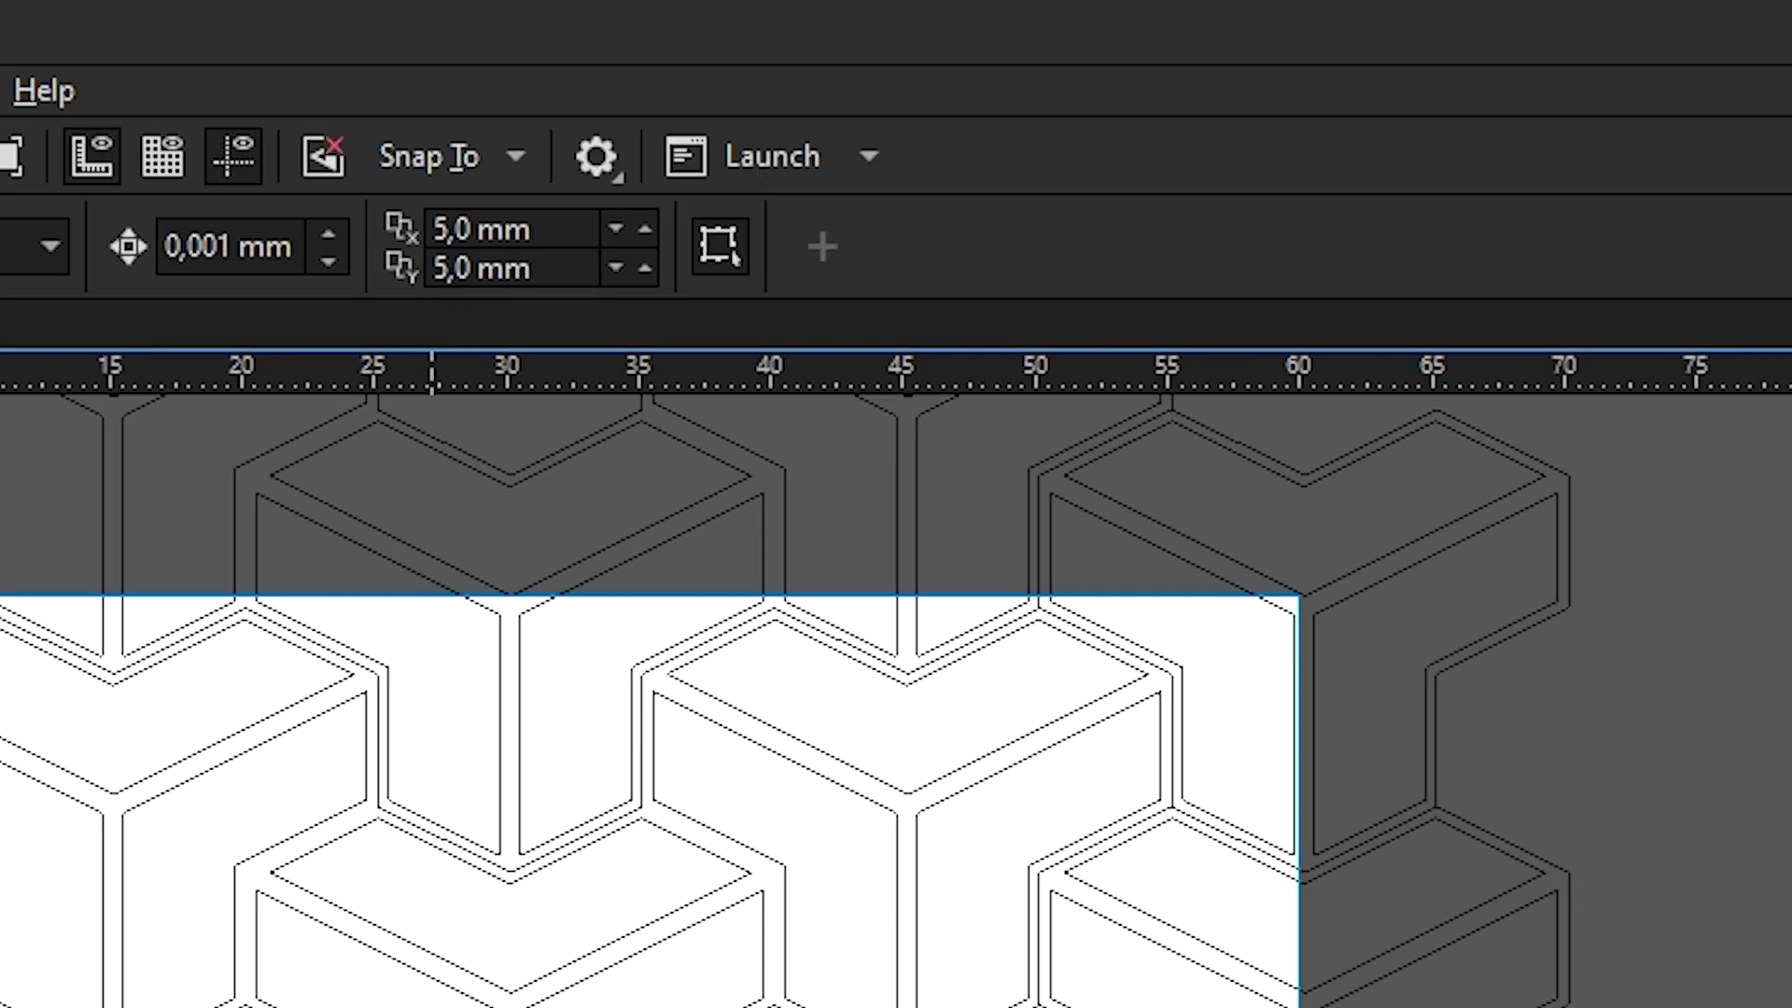
# Turn off 'Treat all objects as filled' in the Pick tool options
pyautogui.click(782, 60)
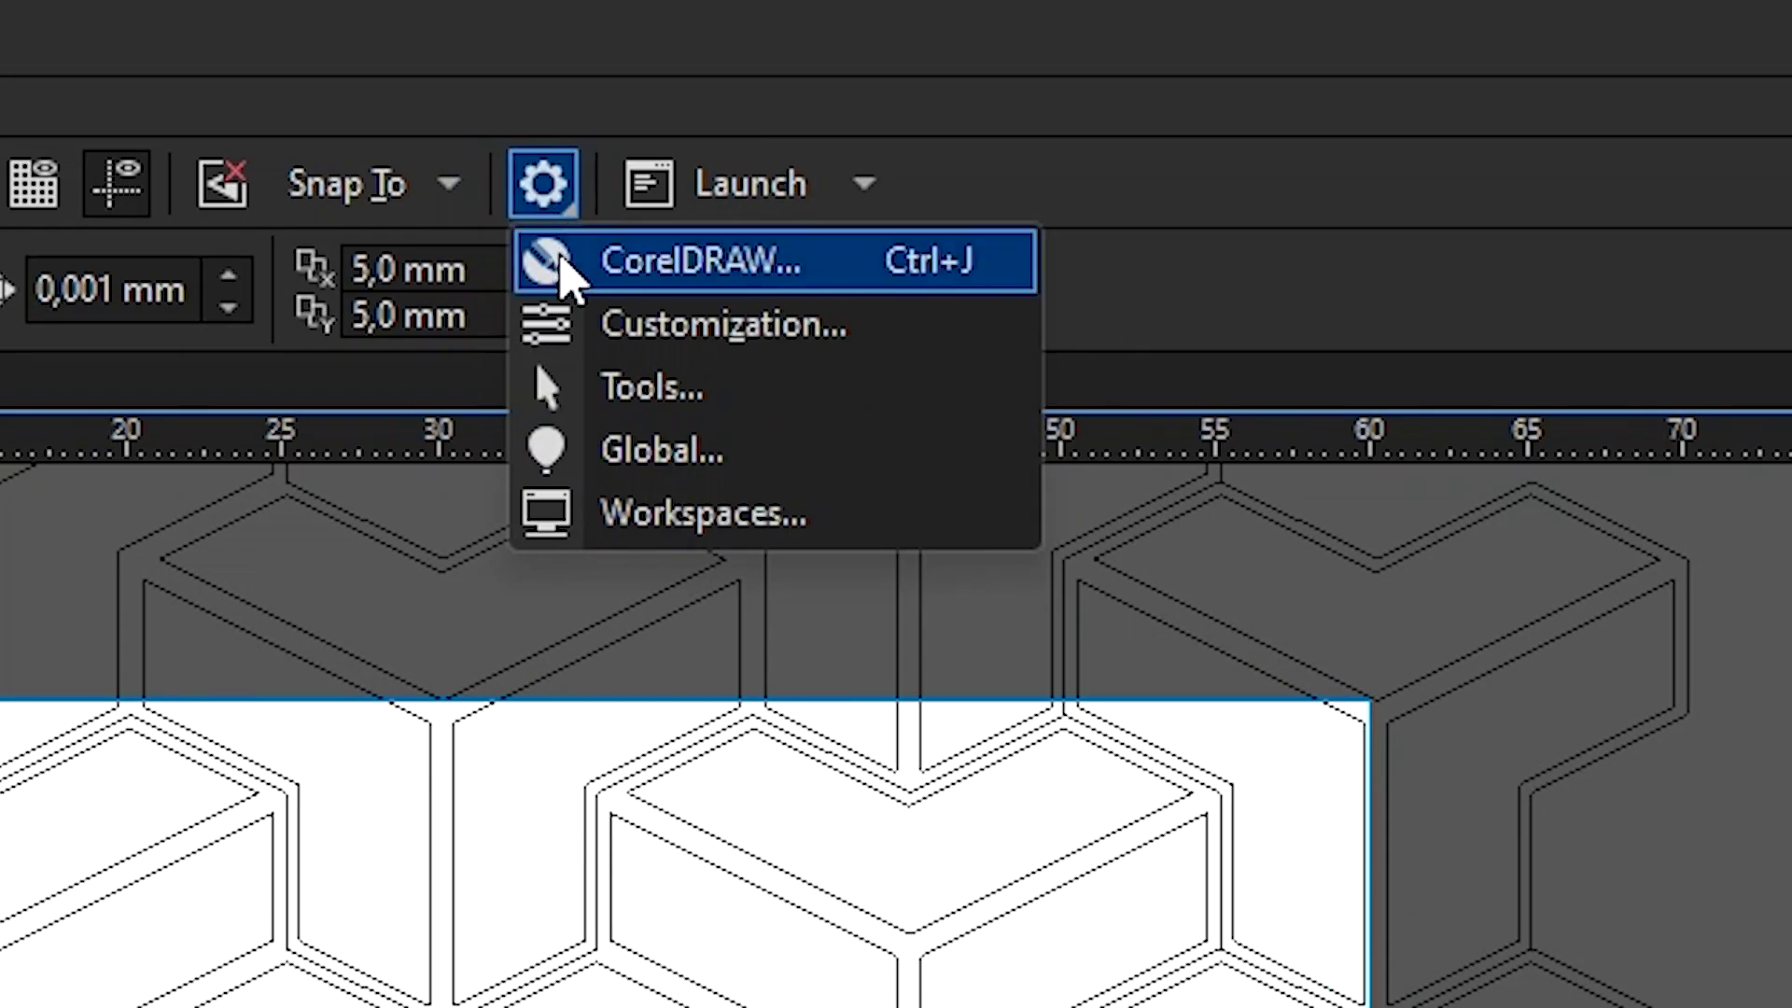
pyautogui.click(638, 400)
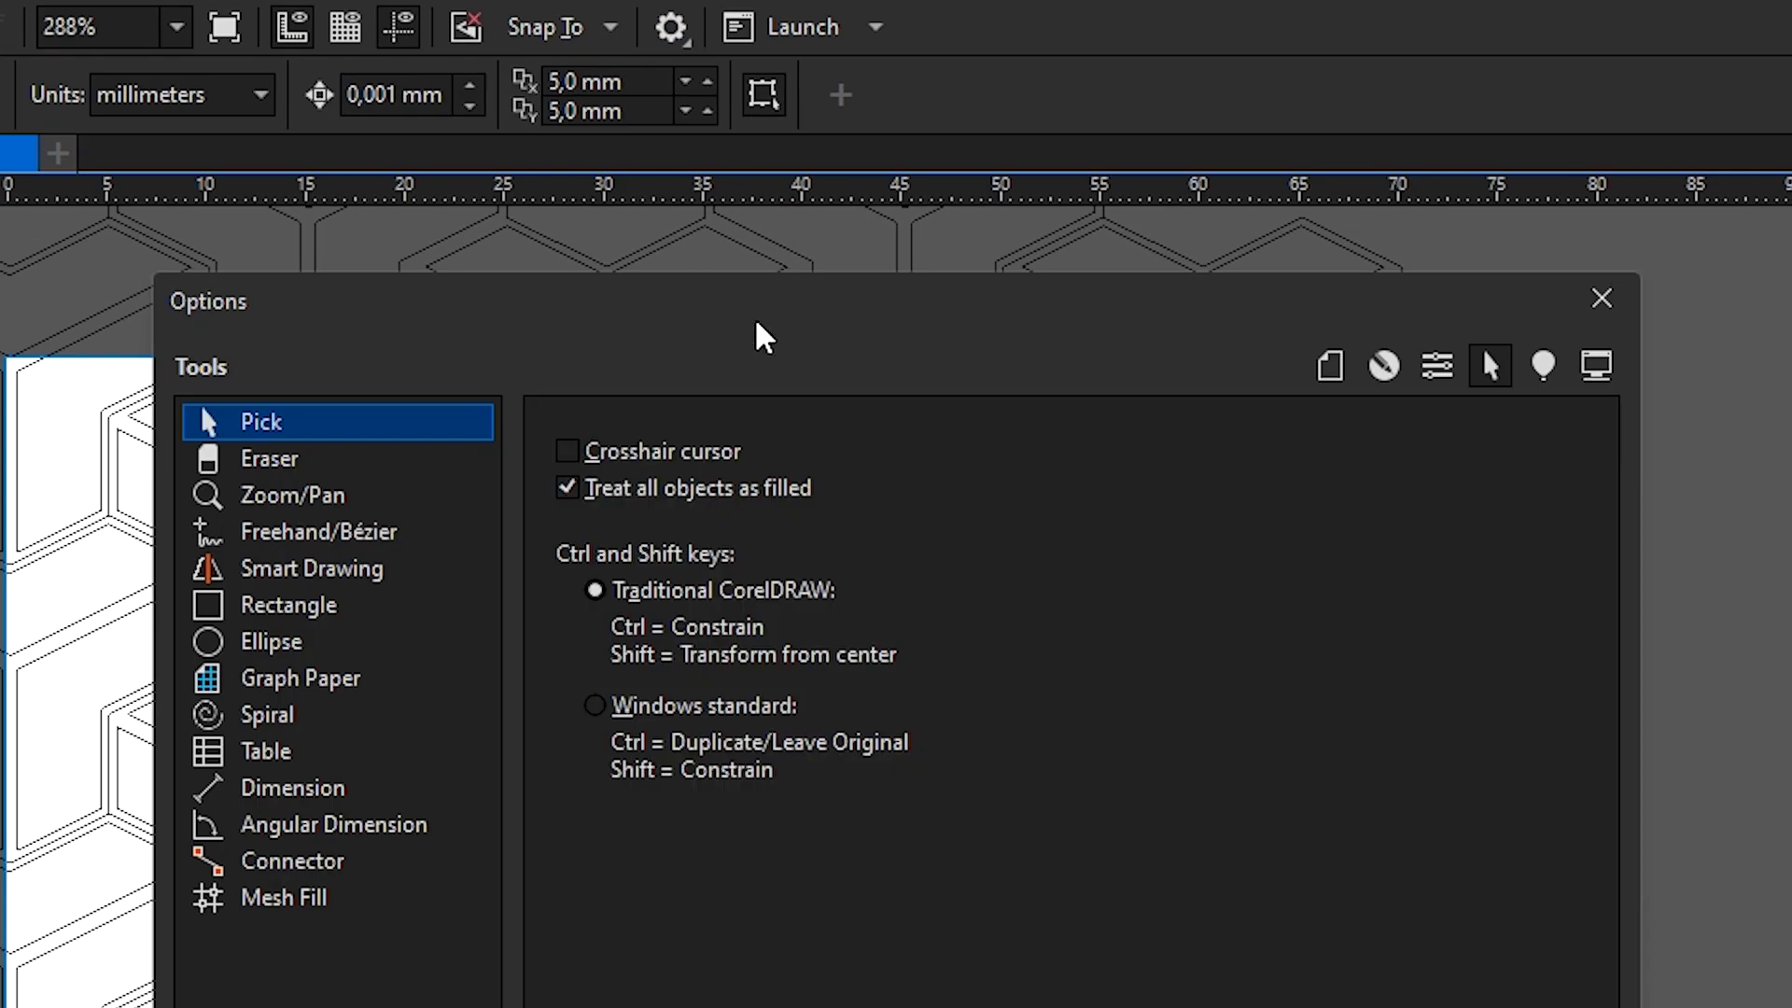
pyautogui.click(568, 489)
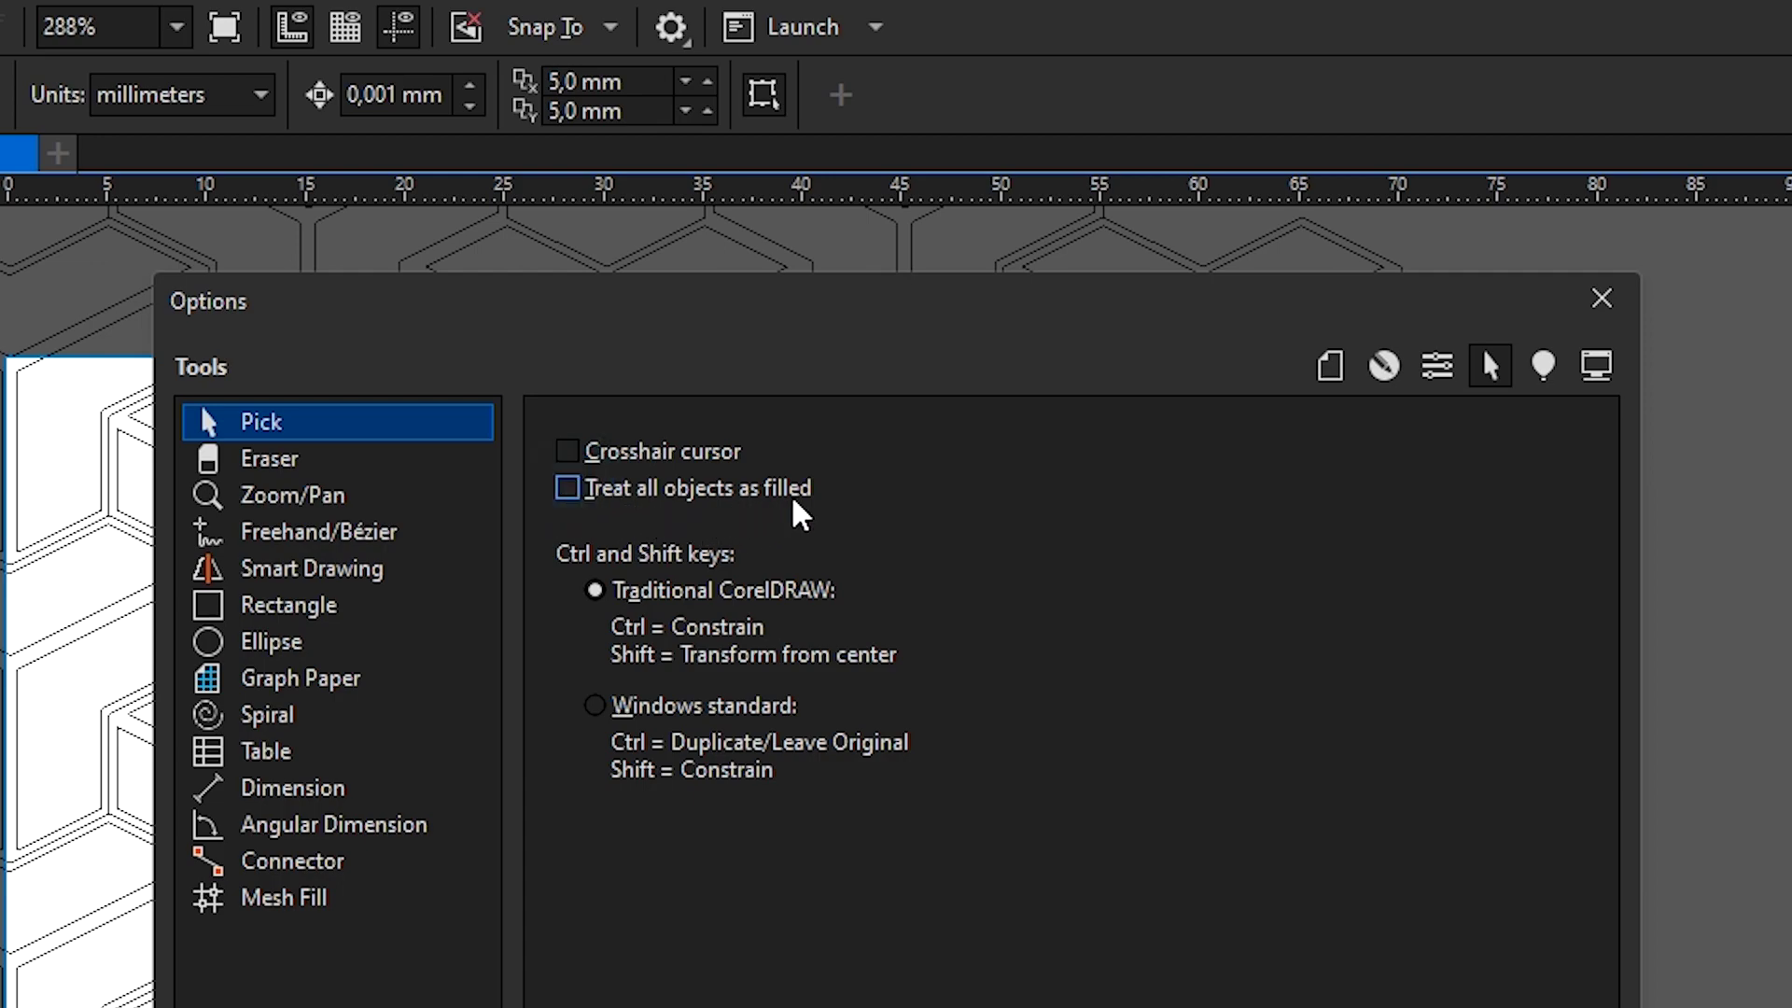
pyautogui.press('Return')
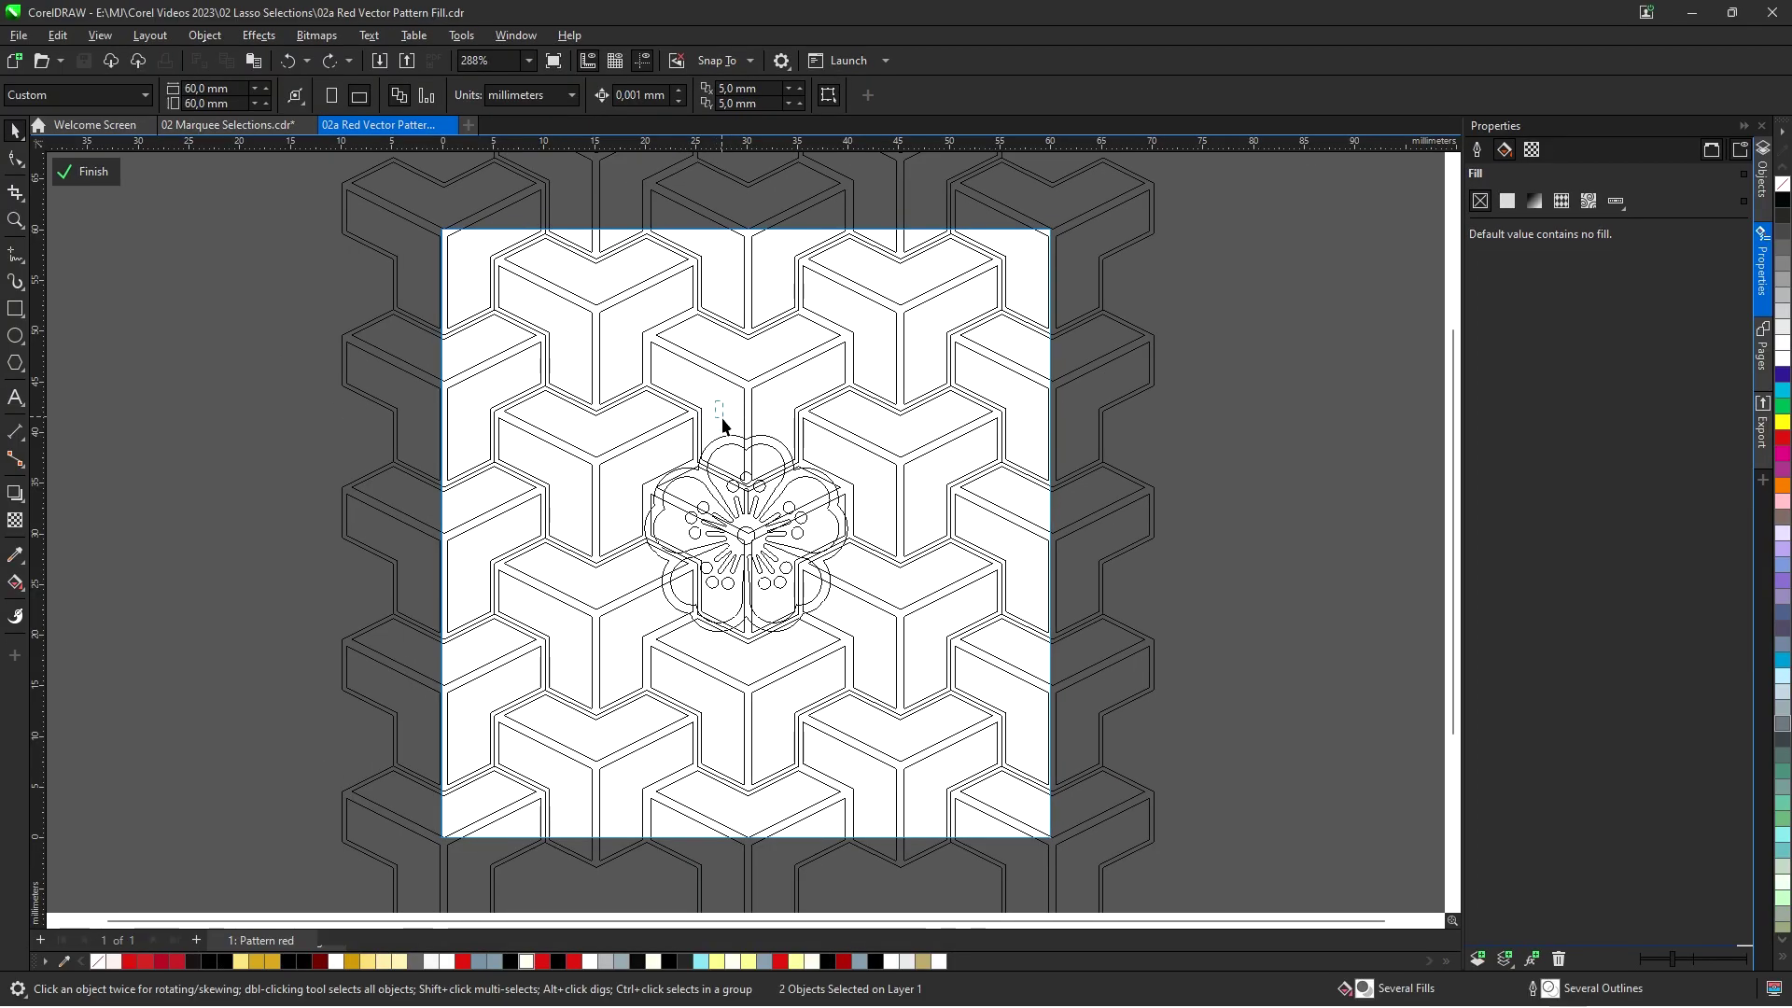
# Marquee-select the two flower objects at the centre of the pattern tile
pyautogui.moveTo(717, 404); pyautogui.dragTo(735, 459)
pyautogui.moveTo(736, 459); pyautogui.dragTo(740, 470)
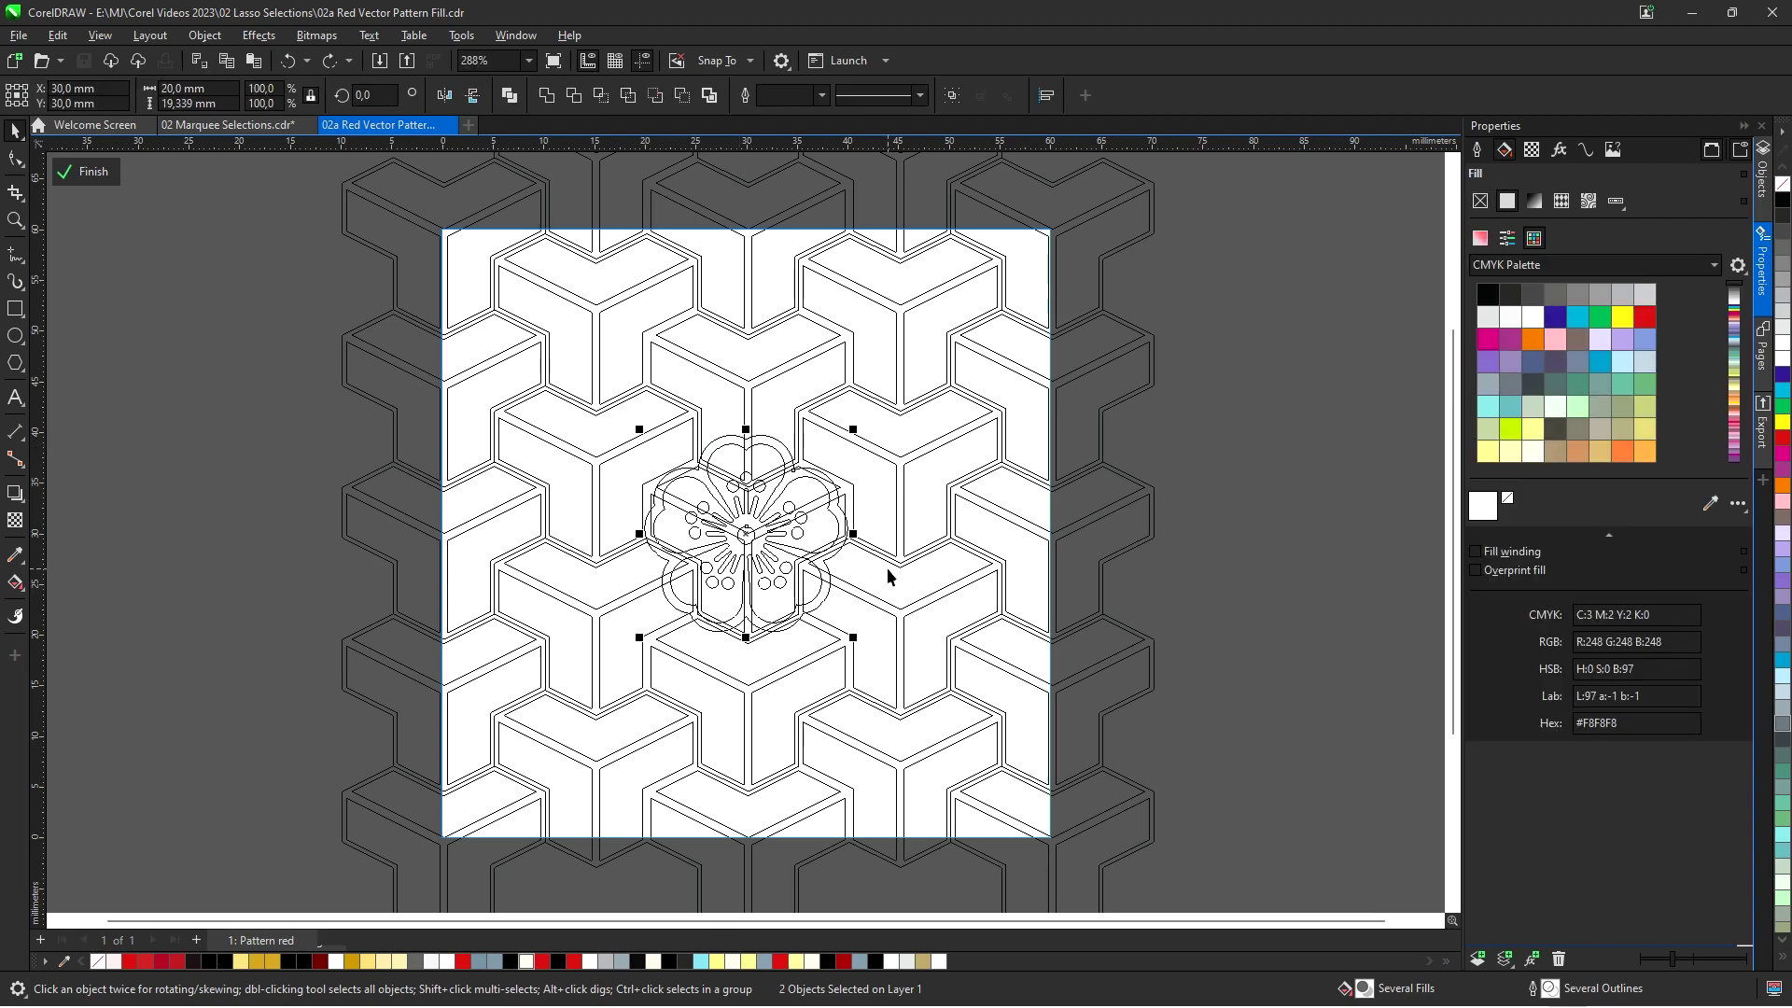
# Return to Enhanced view and give the flower a light red fill with no outline
pyautogui.click(100, 35)
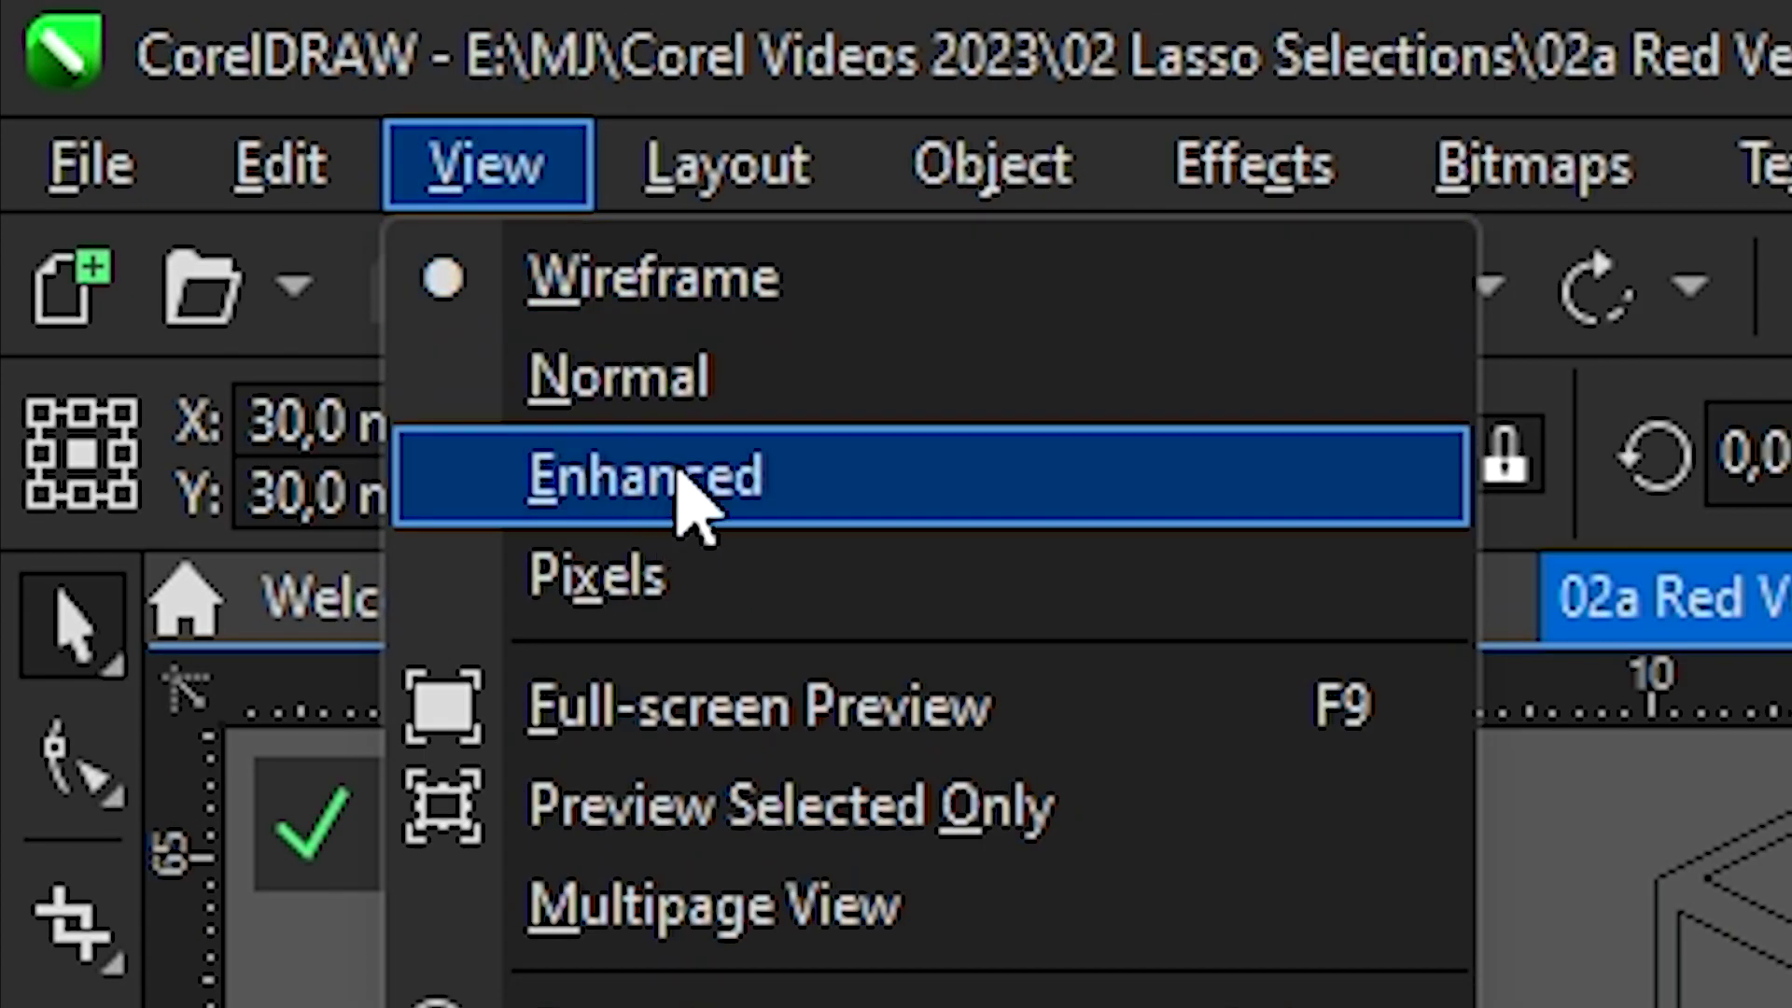
pyautogui.click(686, 497)
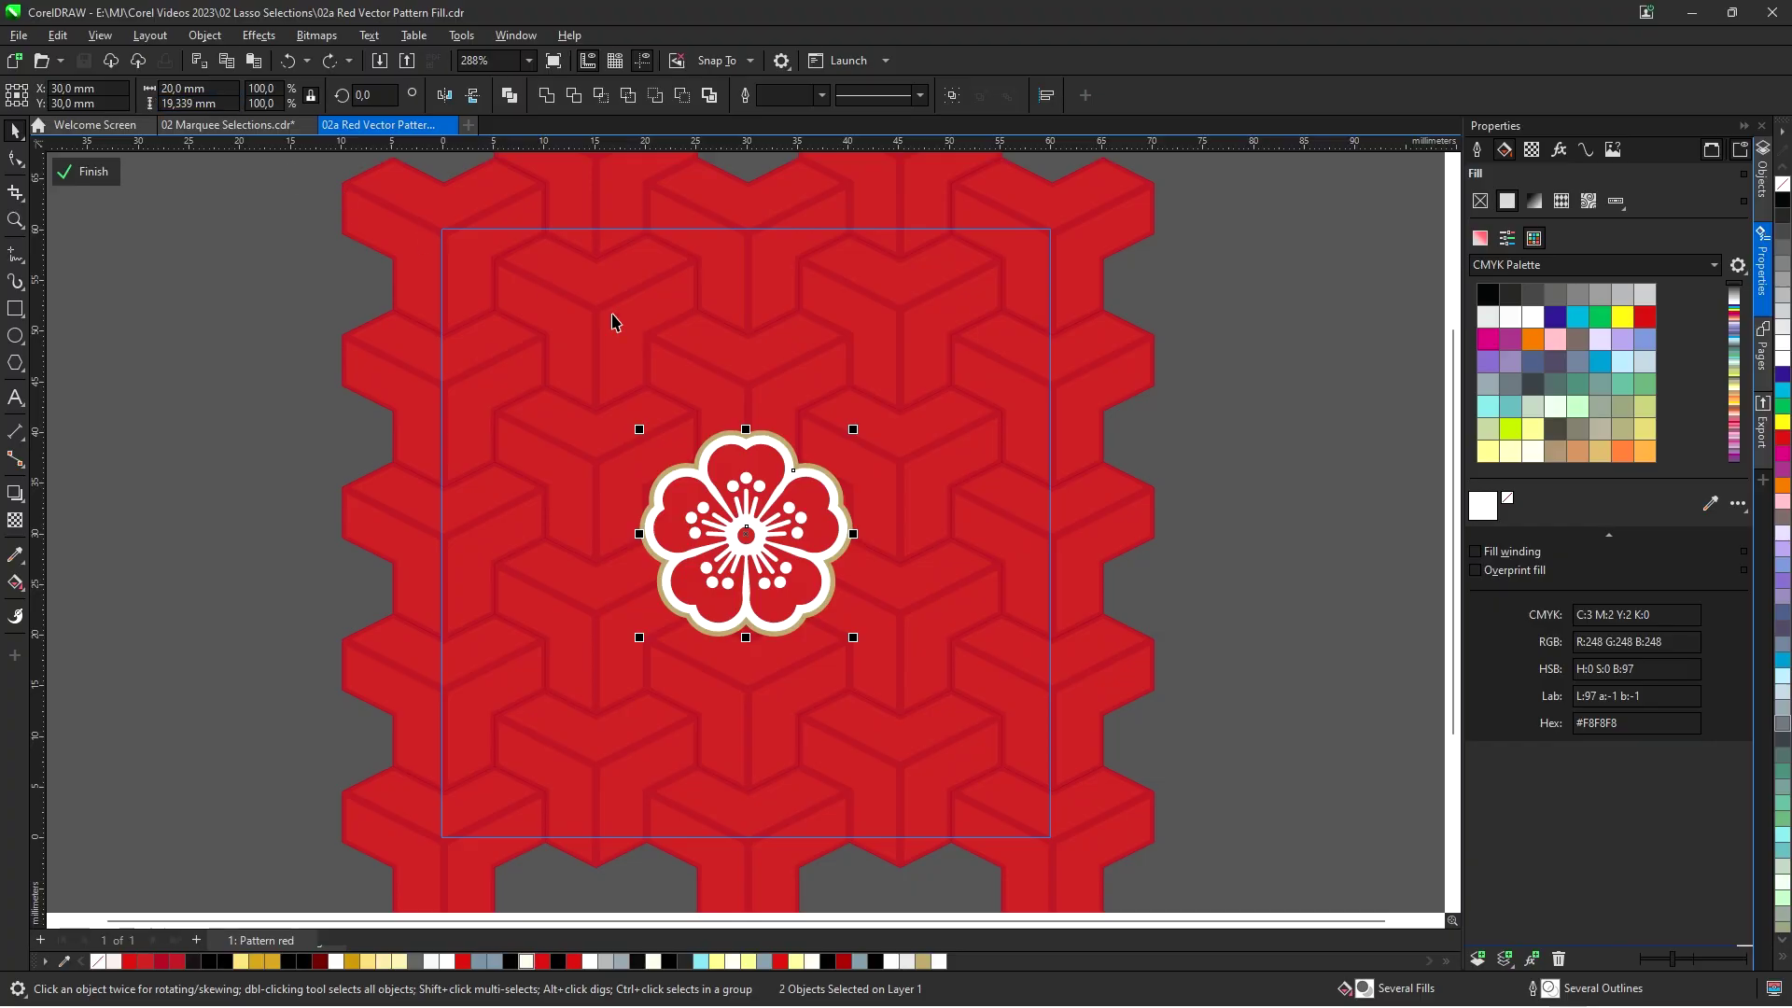
pyautogui.click(1782, 186)
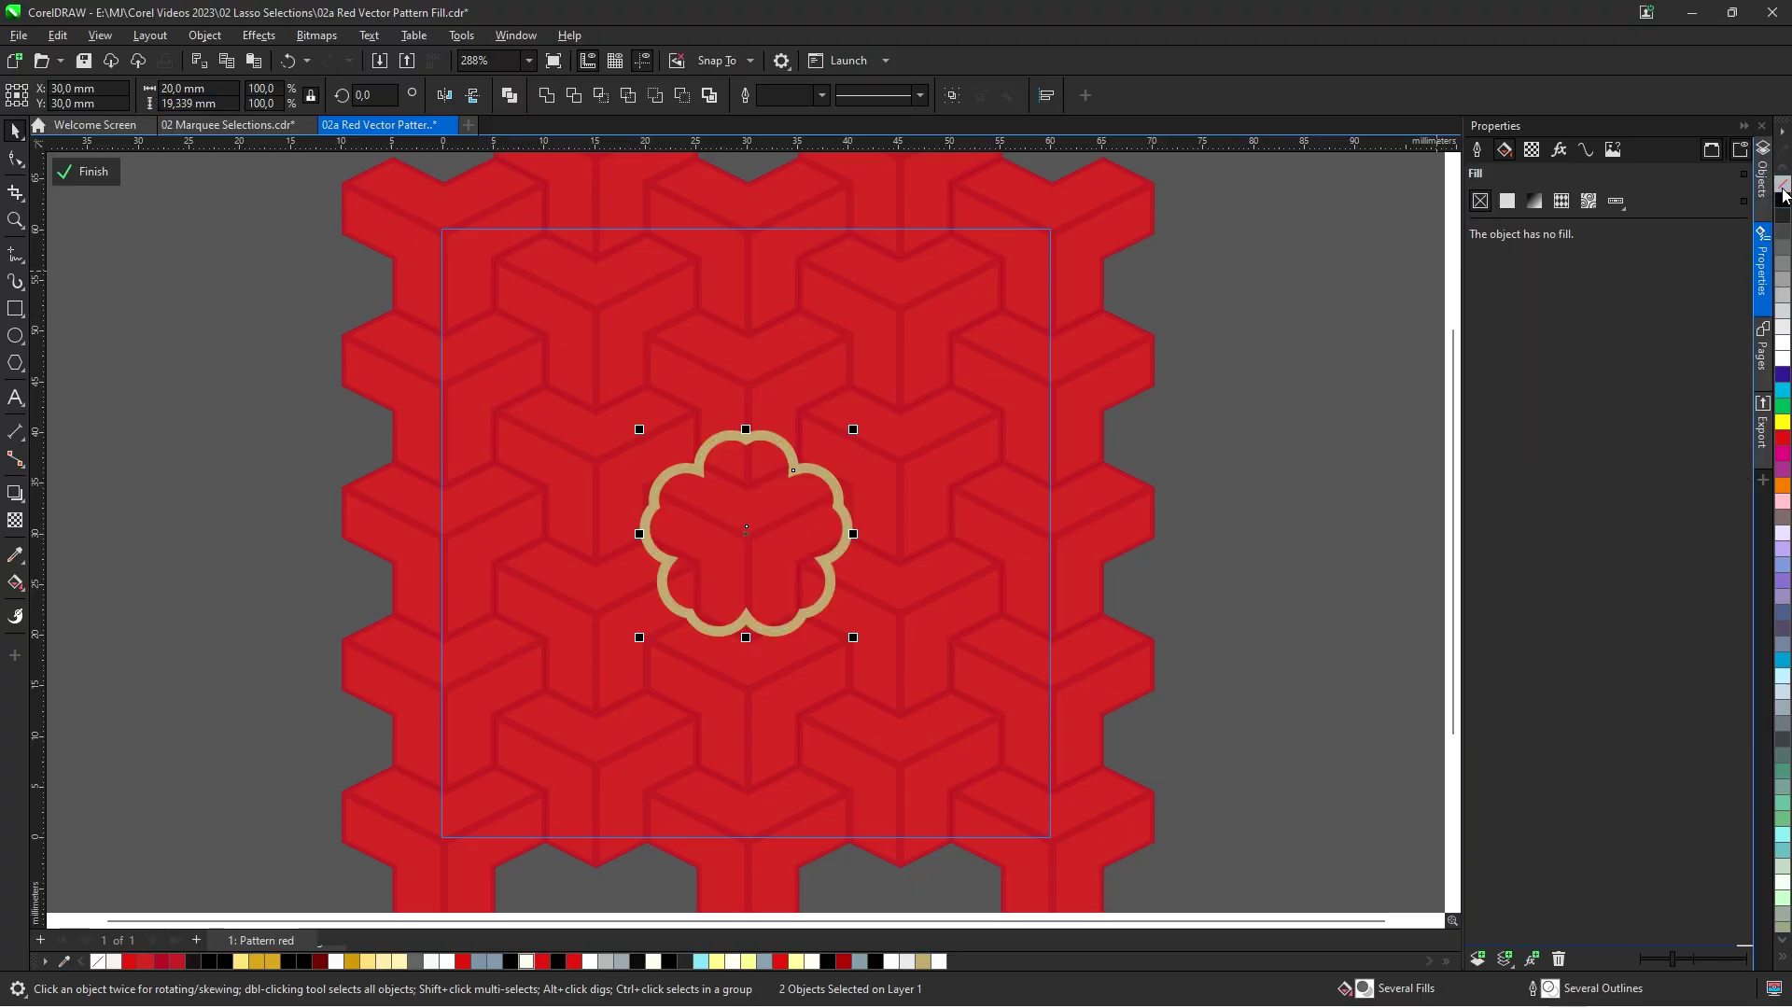
pyautogui.rightClick(1782, 185)
pyautogui.hotkey('ctrl', 'z')
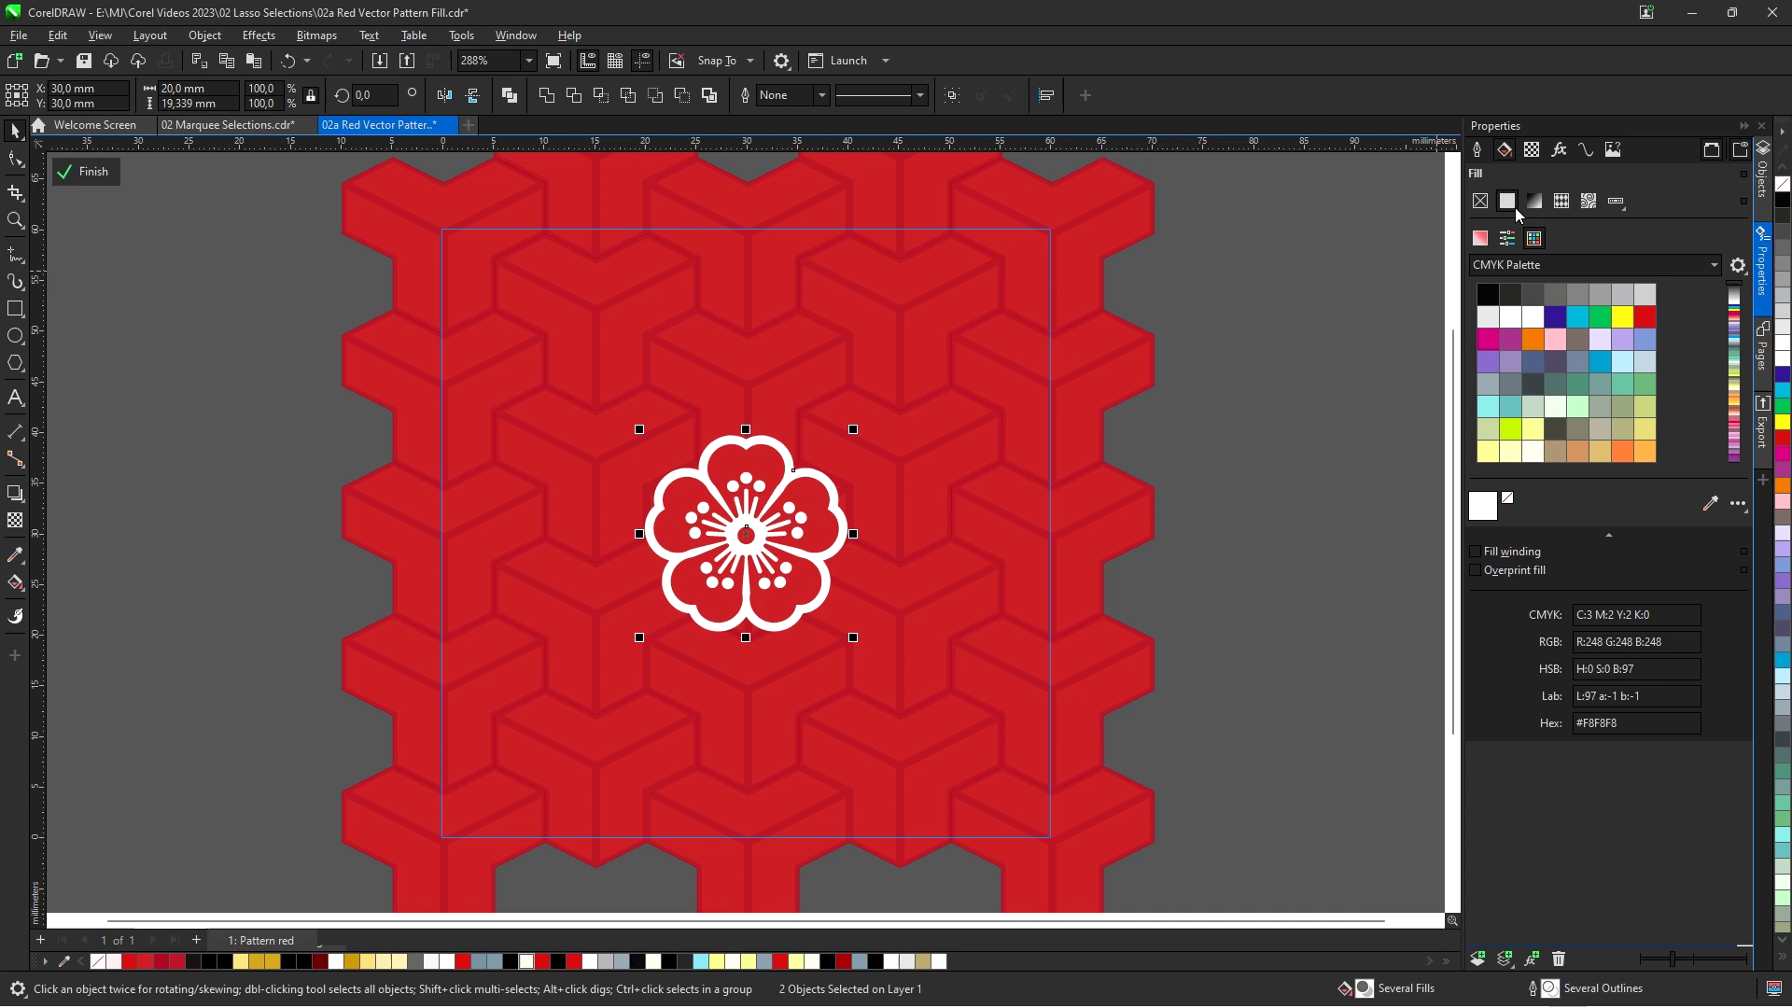
pyautogui.click(1553, 315)
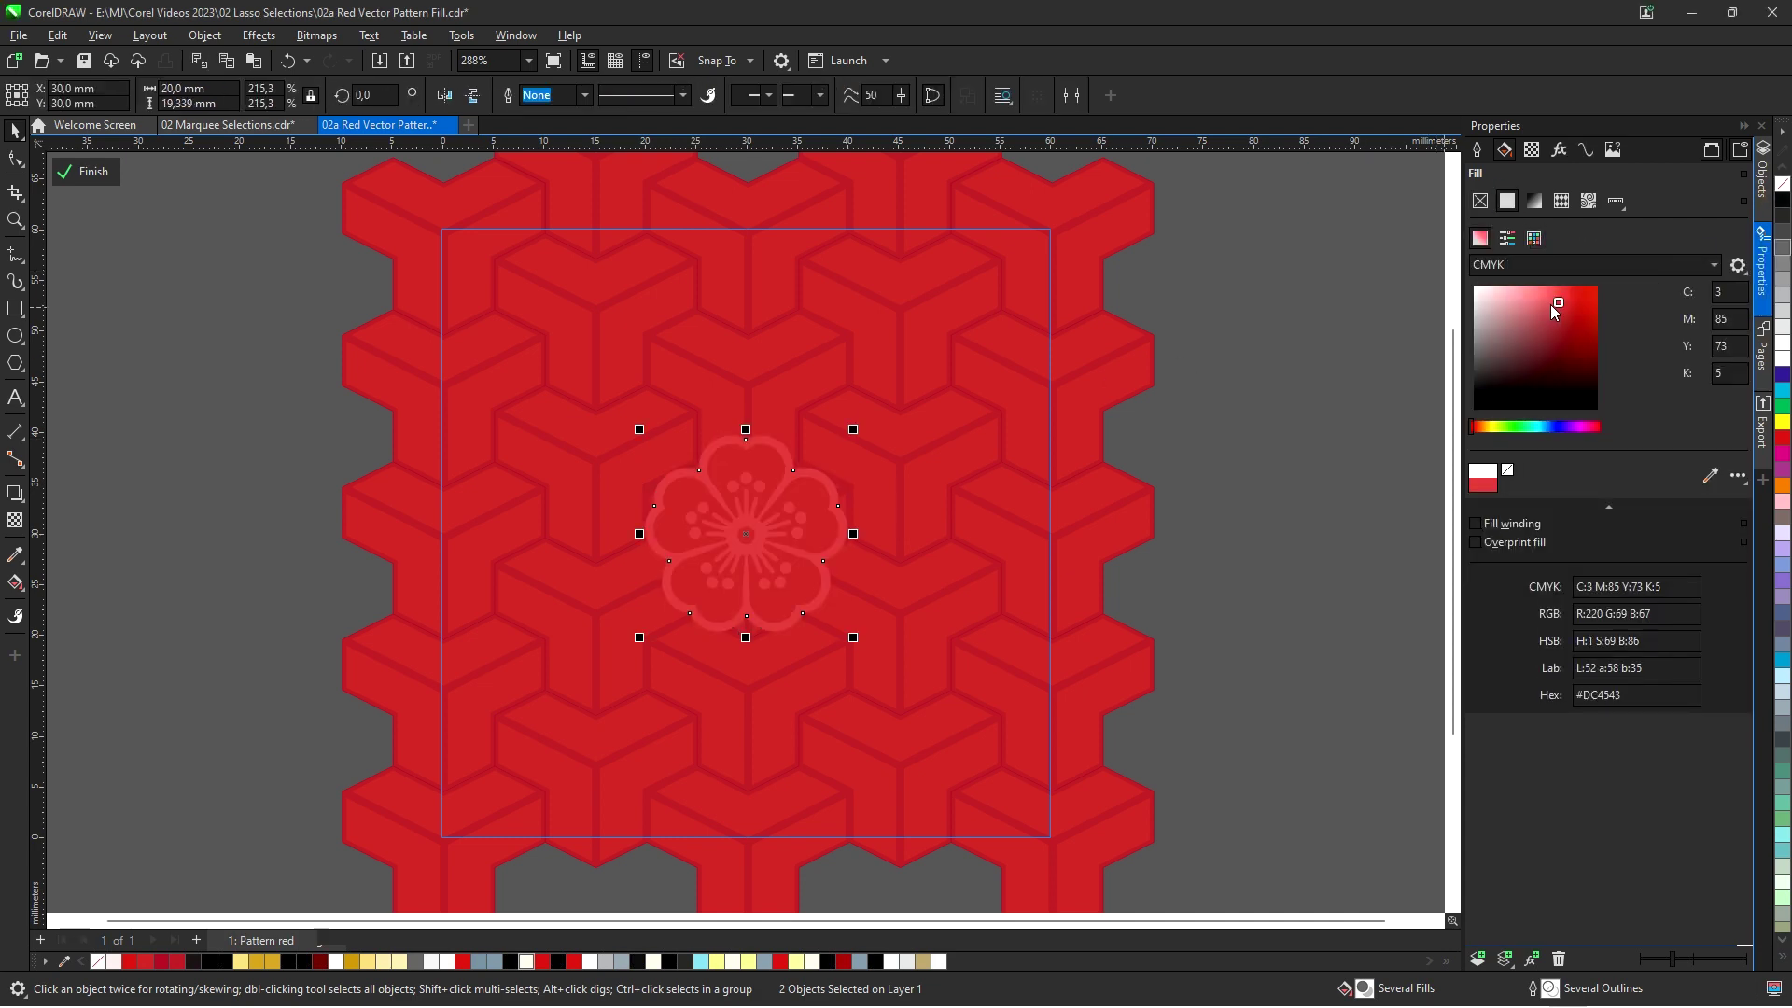
pyautogui.click(1550, 303)
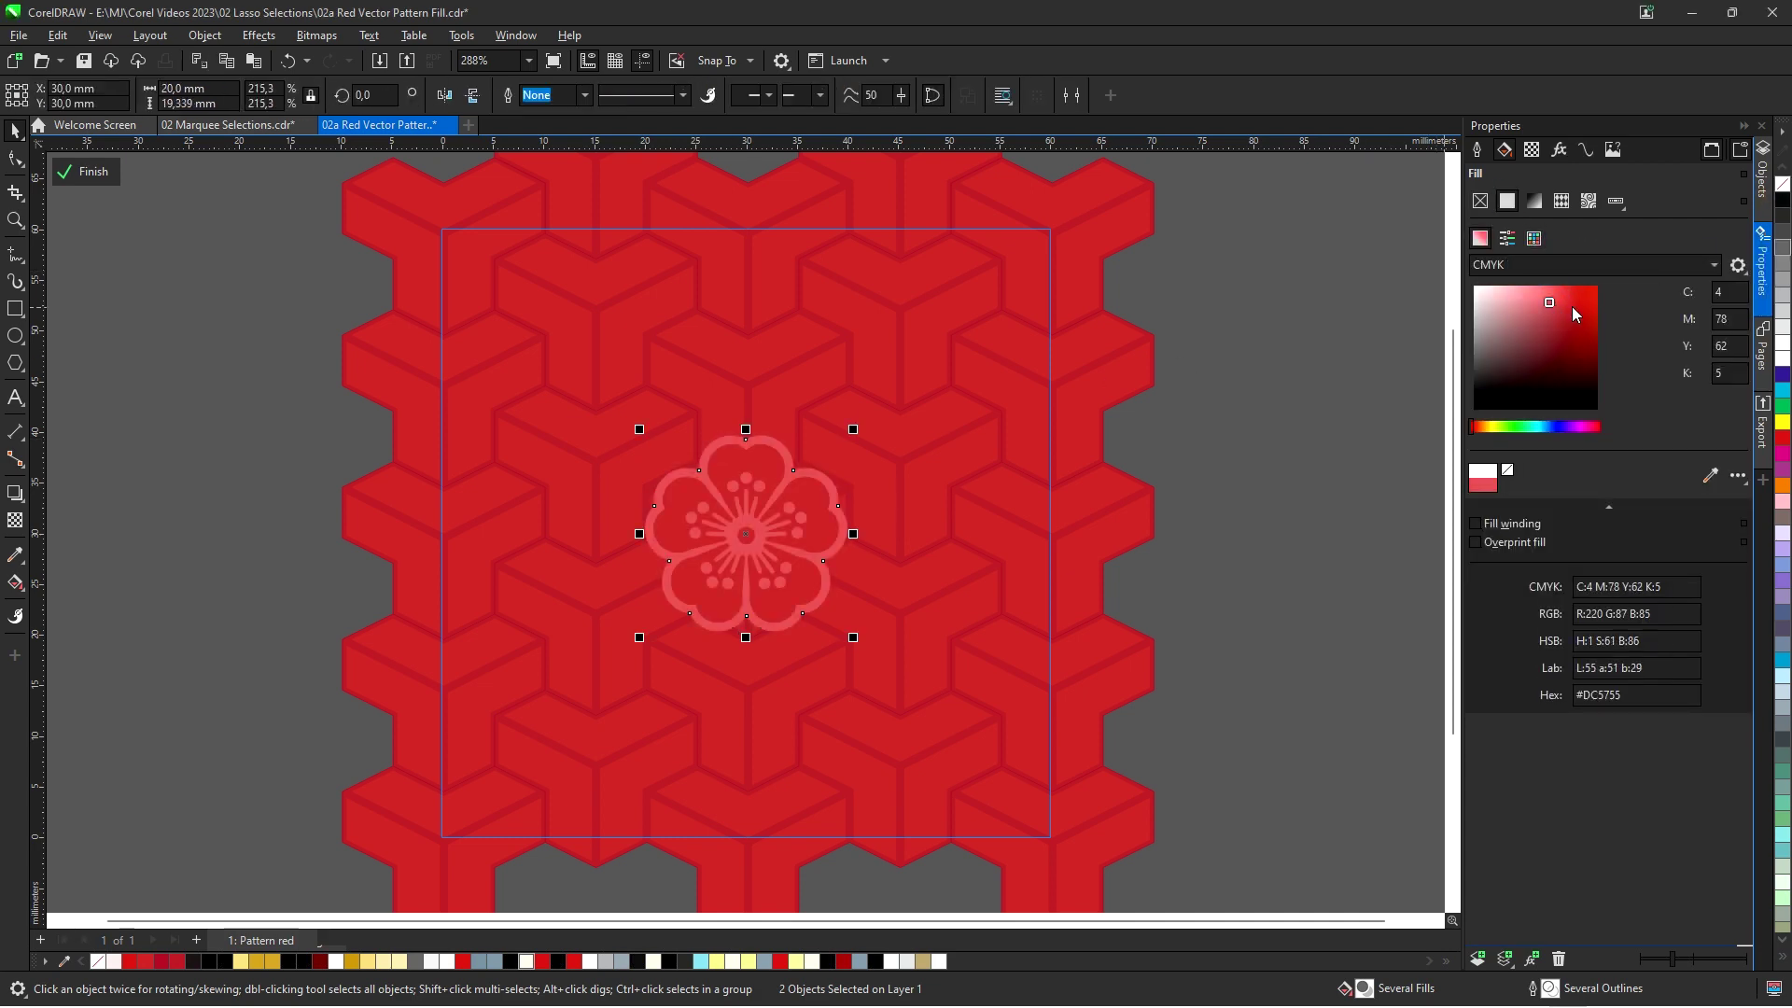